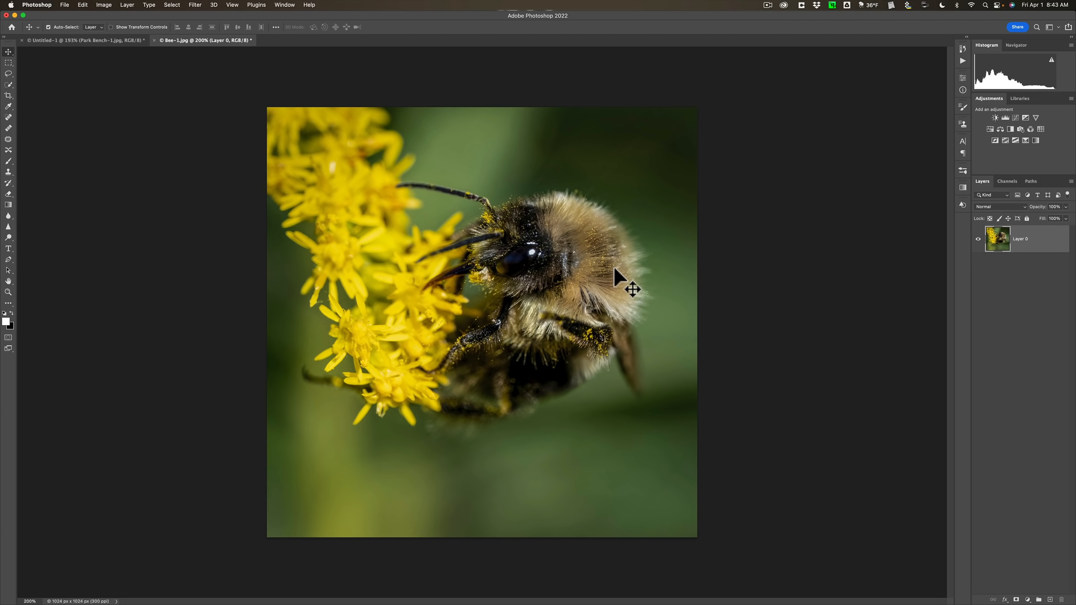
# Examine the bee photo at pixel level, magnifying it up to 12800%, and return to a 200% view of the whole image
pyautogui.press('super')
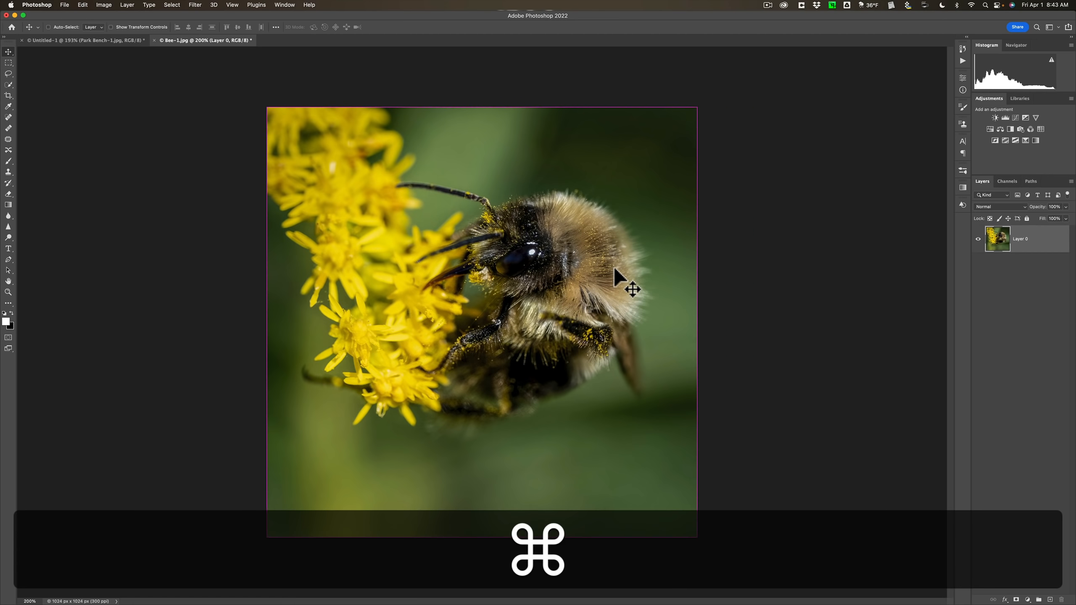
pyautogui.press('super+equal')
pyautogui.press('super+equal')
pyautogui.press('super+equal')
pyautogui.press('super+equal')
pyautogui.press('super+equal')
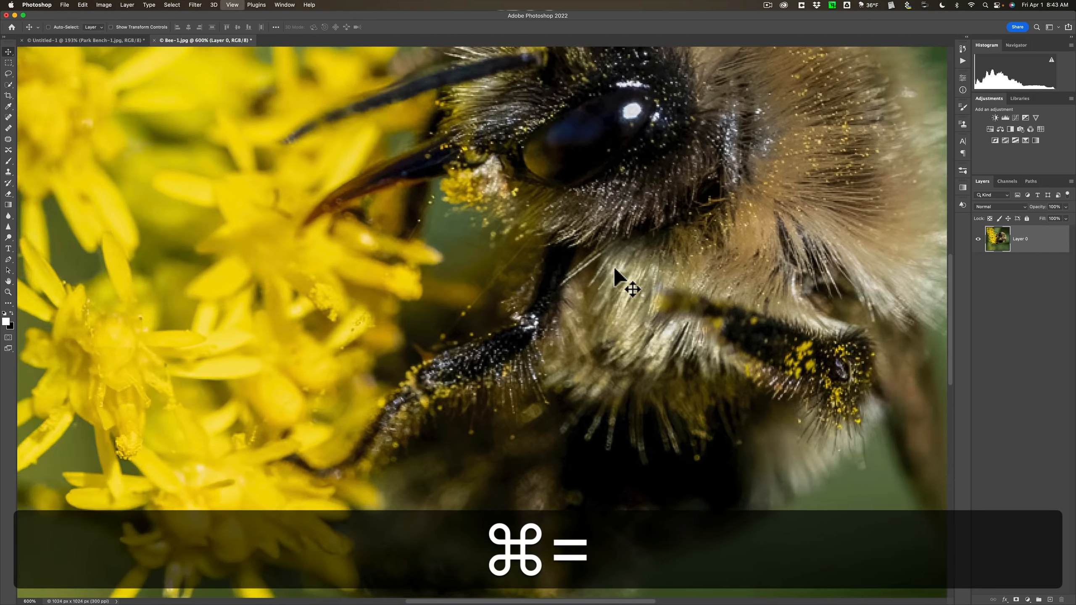
pyautogui.press('super+equal')
pyautogui.press('super+equal')
pyautogui.press('super+equal')
pyautogui.press('super+equal')
pyautogui.press('super+equal')
pyautogui.press('super+equal')
pyautogui.press('super+equal')
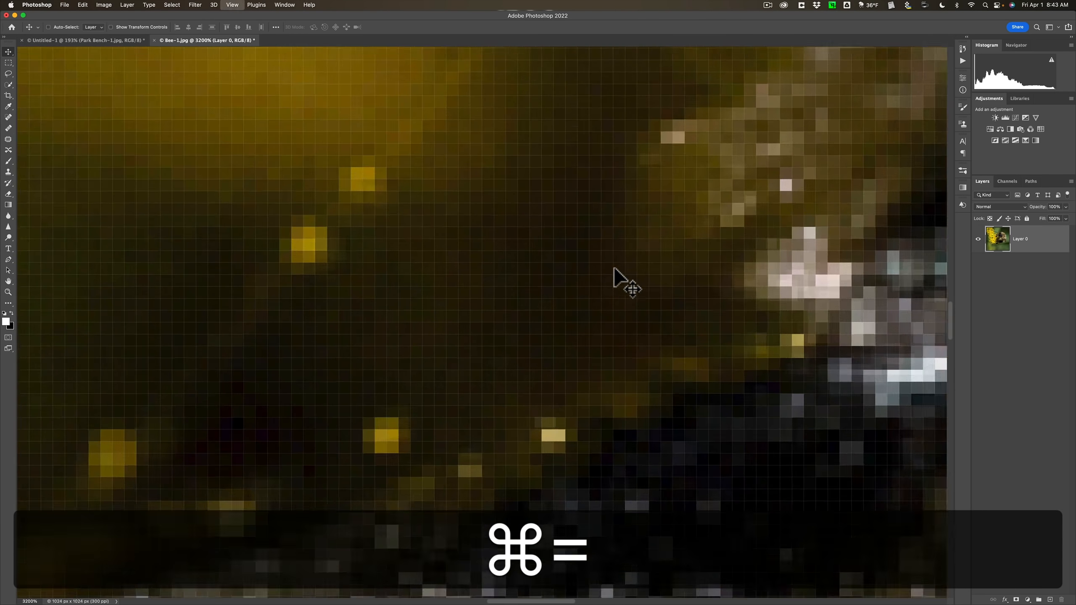
pyautogui.press('super+equal')
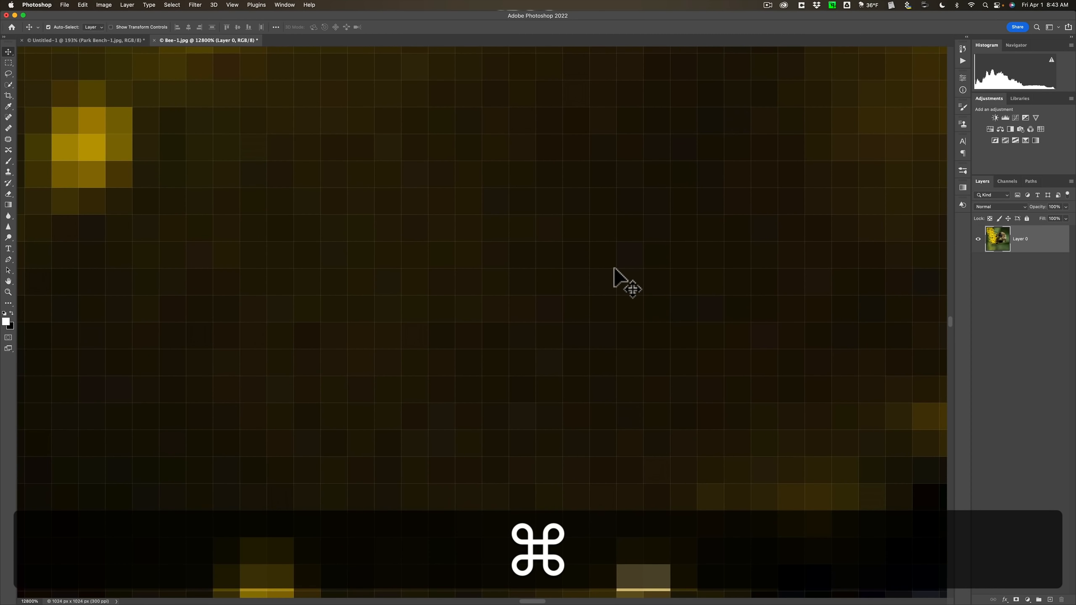
pyautogui.press('super+0')
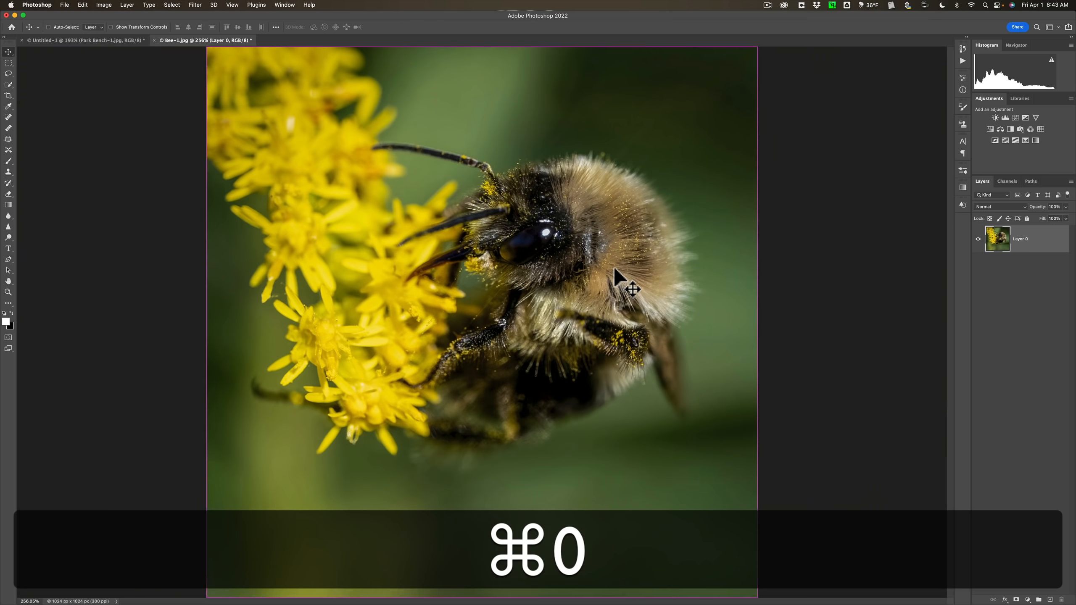
pyautogui.press('super+minus')
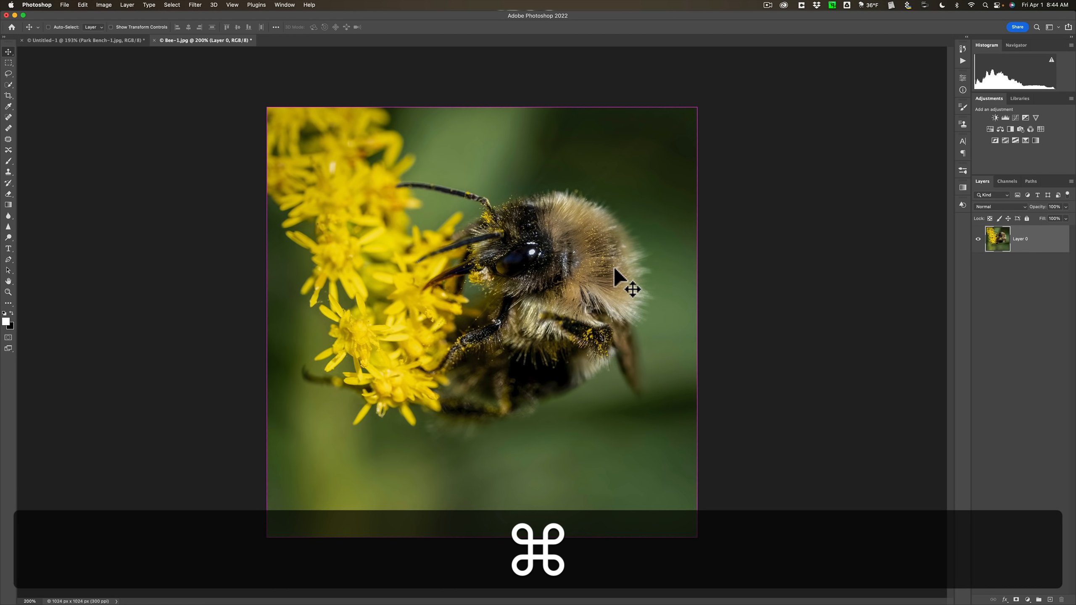
# Scale the bee layer down to about 4% of its size, anchored at the canvas's lower-left corner
pyautogui.press('super+t')
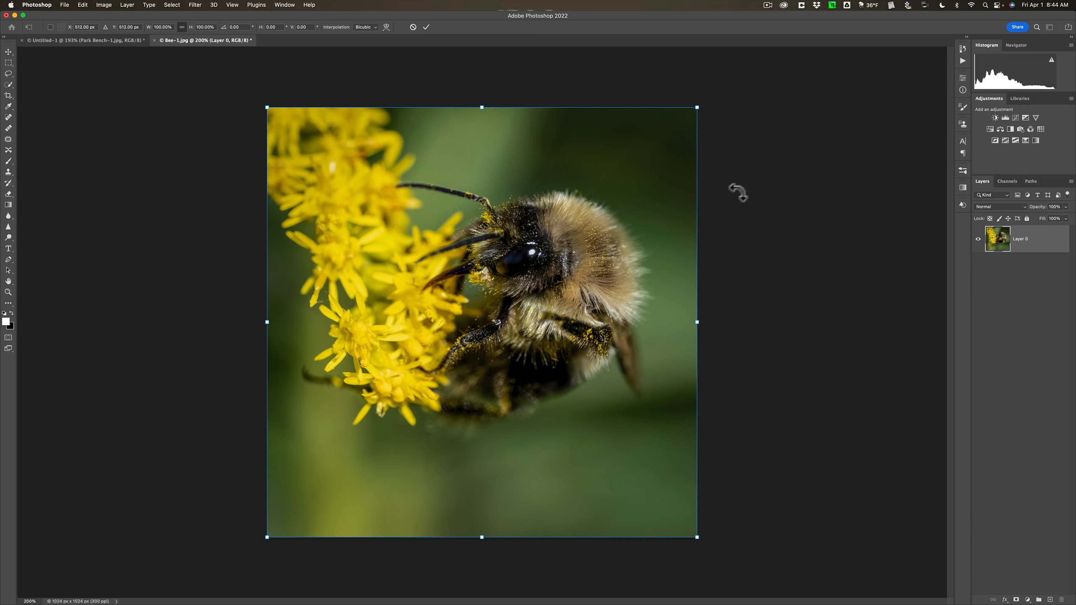
pyautogui.moveTo(698, 106); pyautogui.dragTo(285, 512)
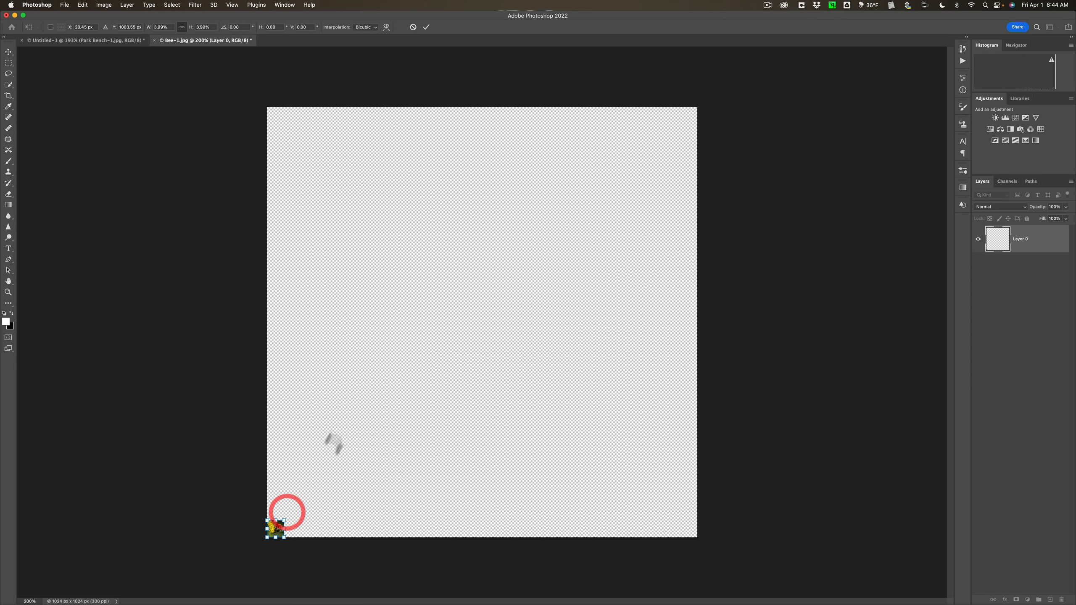
pyautogui.click(426, 28)
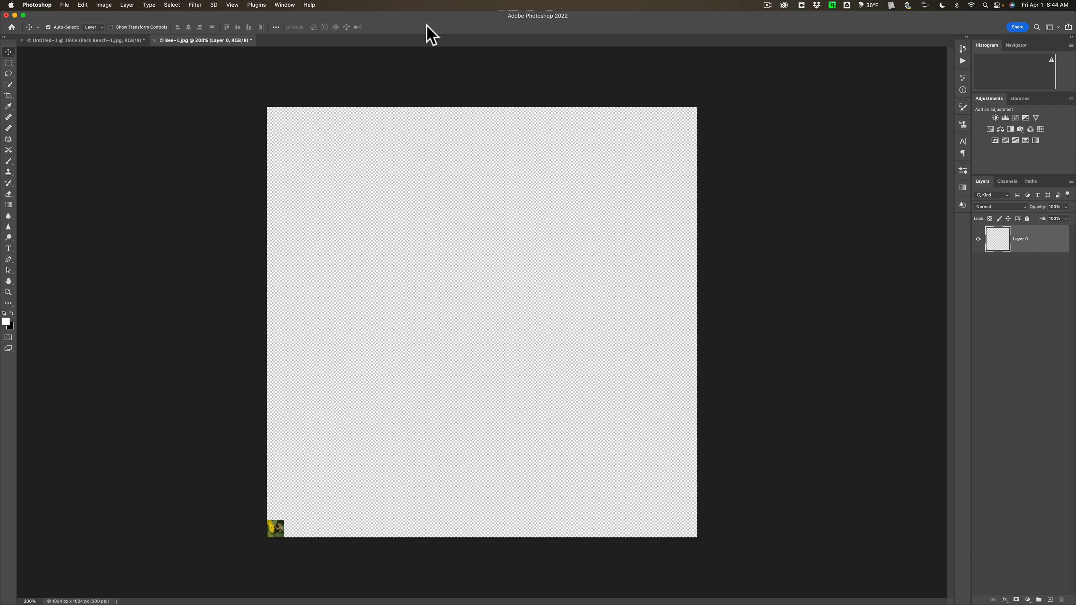
# Scale the tiny bee layer back up until it slightly overfills the whole canvas
pyautogui.press('super+t')
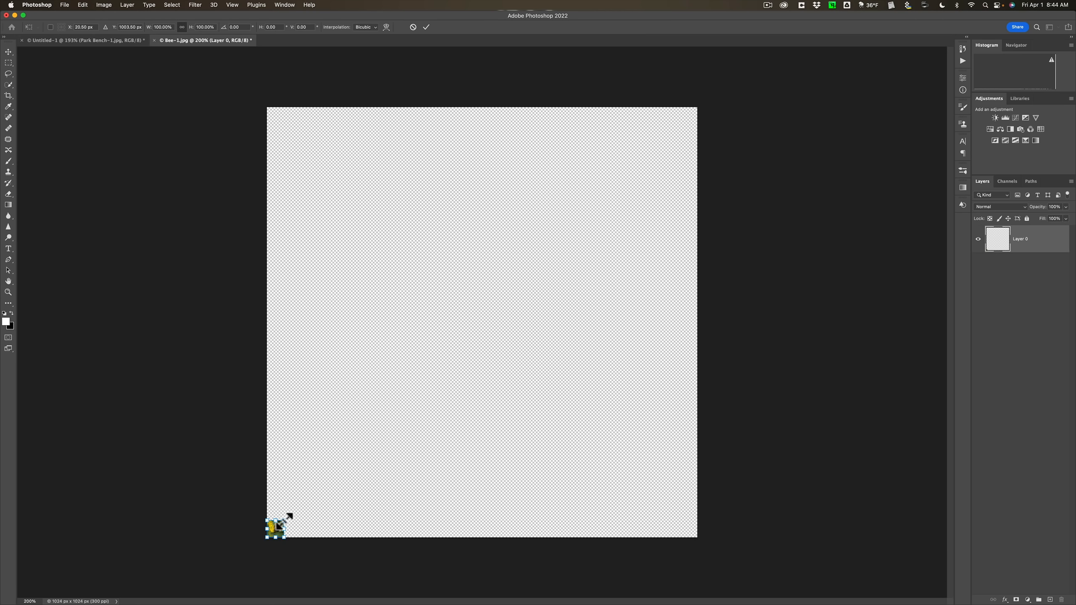
pyautogui.moveTo(286, 518); pyautogui.dragTo(736, 137)
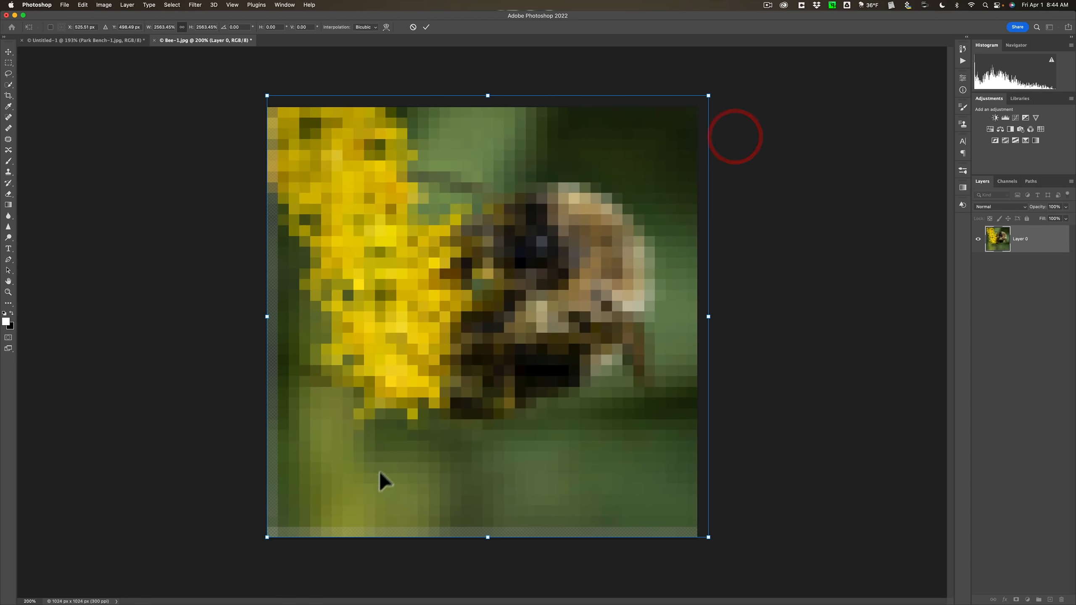
pyautogui.moveTo(266, 538); pyautogui.dragTo(256, 548)
pyautogui.click(426, 27)
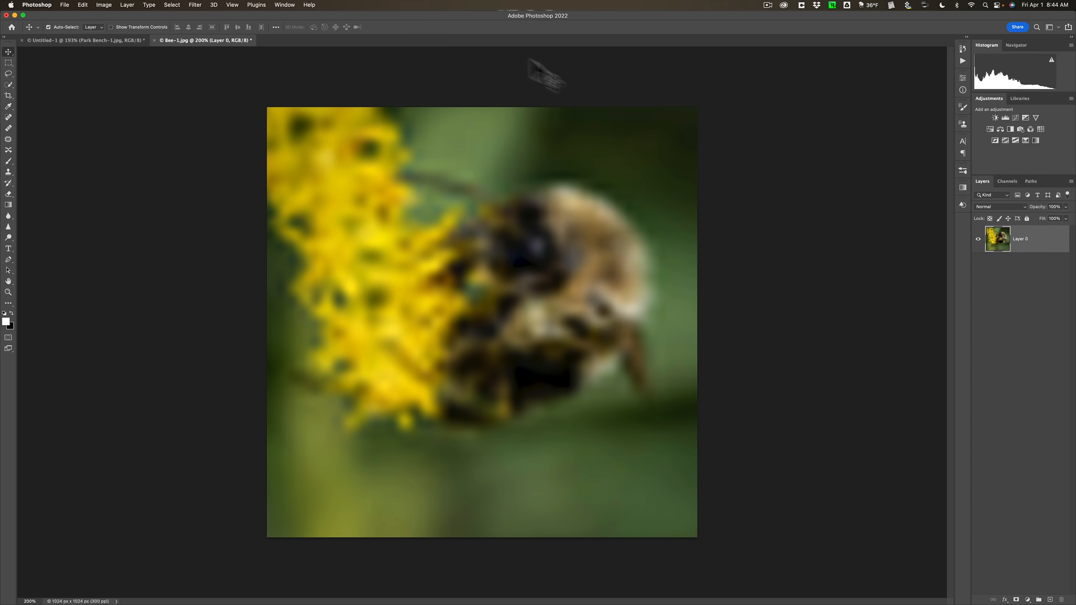
# Revert the bee image to its Make Layer history state, undoing both scaling operations
pyautogui.click(963, 49)
pyautogui.click(905, 75)
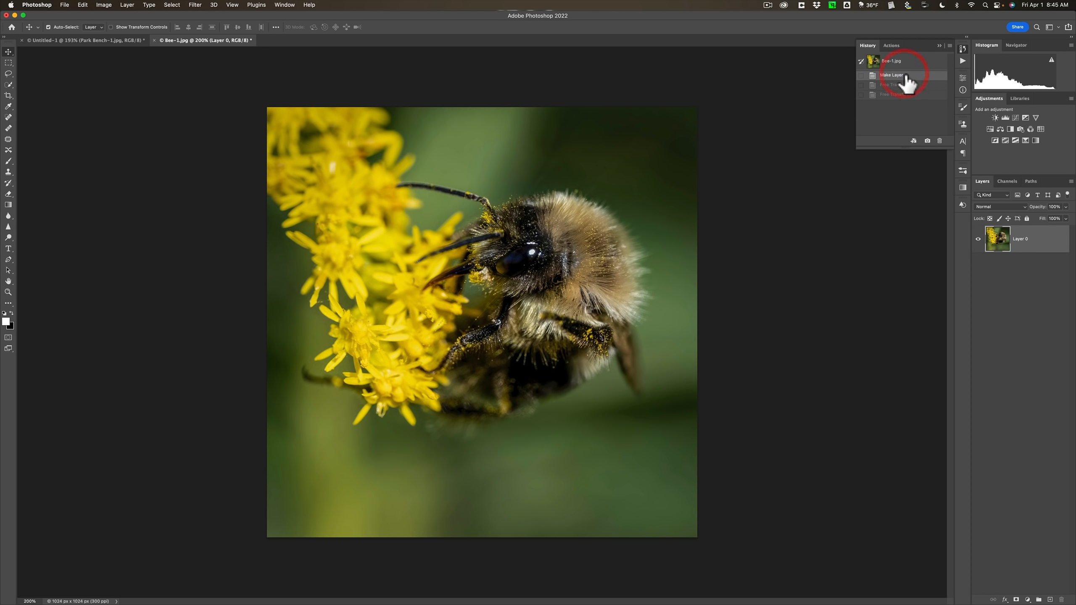
pyautogui.click(940, 45)
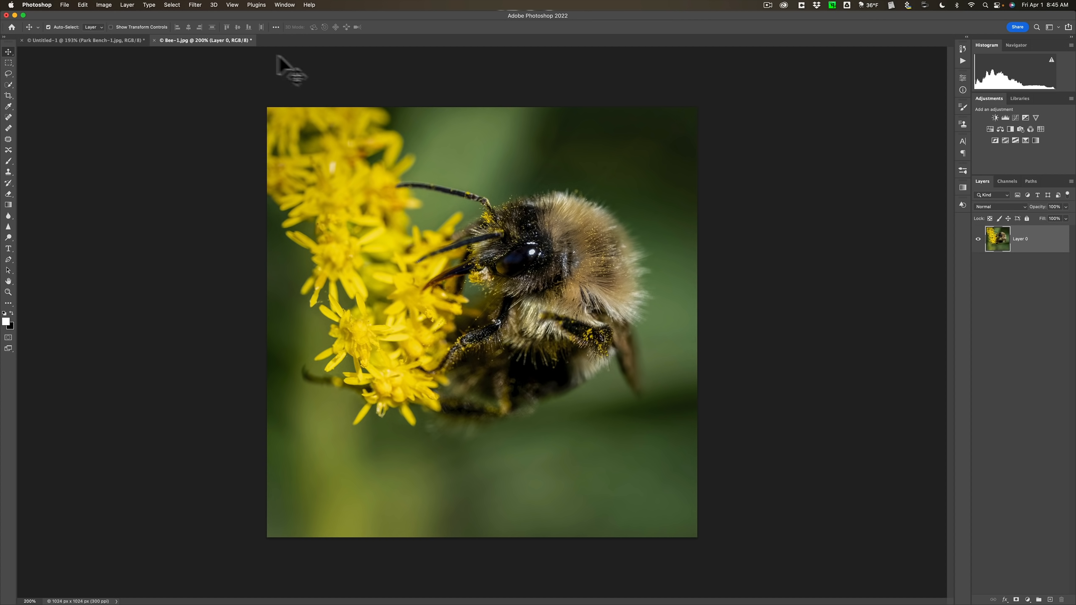
# Sharpen the bee layer with Unsharp Mask at amount 357%, radius 1.0 pixels and threshold 0
pyautogui.click(196, 9)
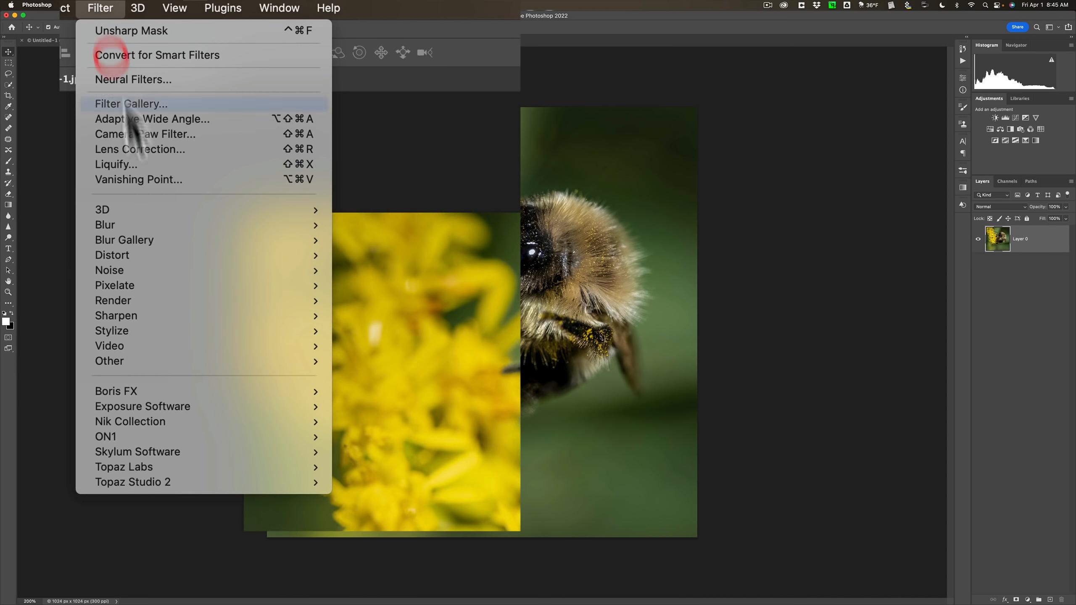
pyautogui.moveTo(227, 147)
pyautogui.moveTo(180, 316)
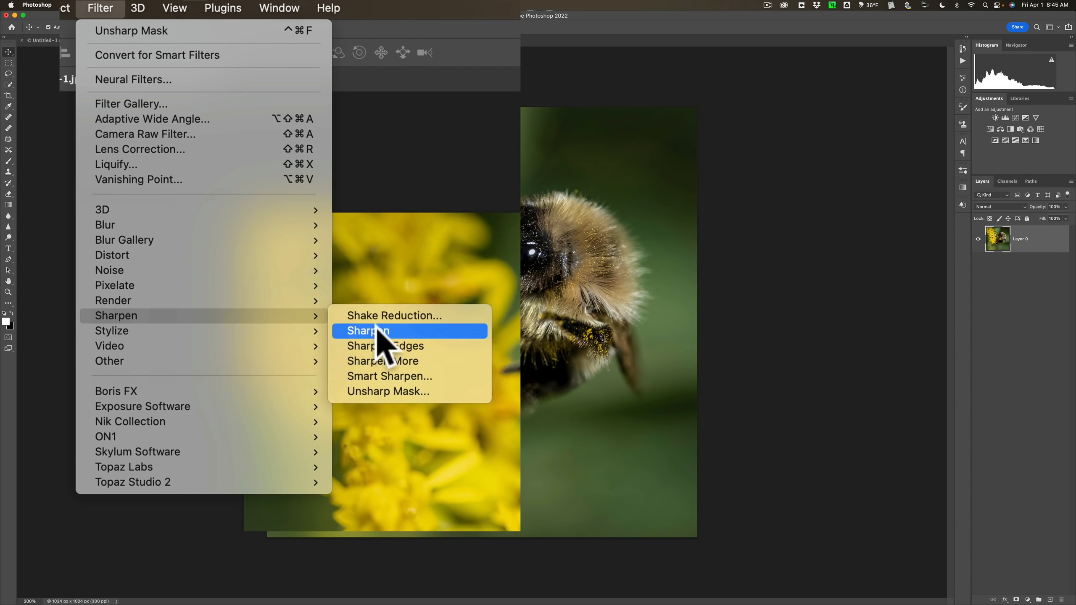
pyautogui.click(384, 389)
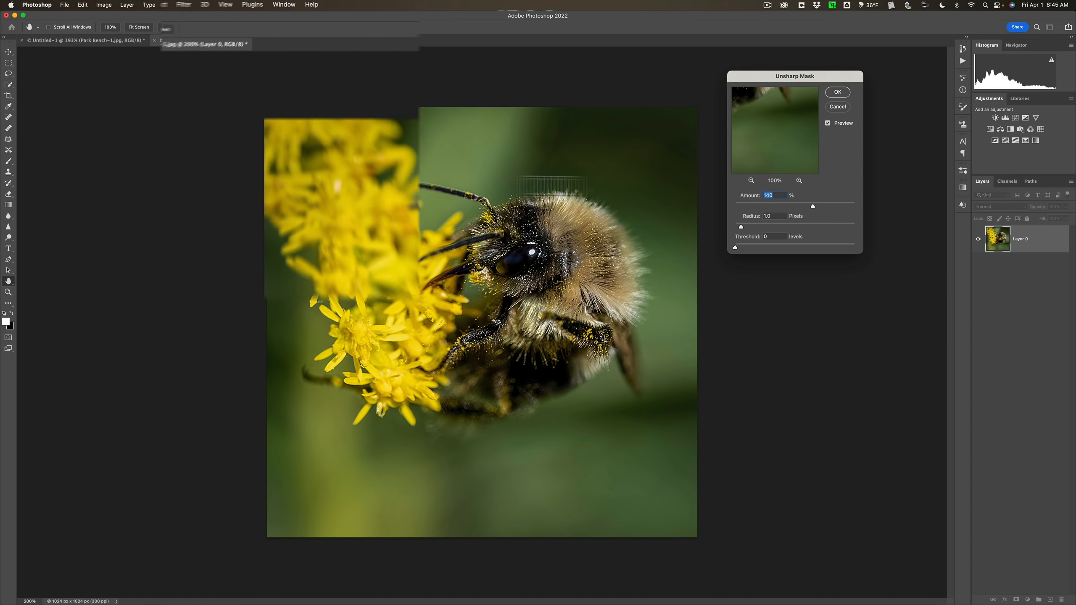
pyautogui.moveTo(836, 267); pyautogui.dragTo(899, 271)
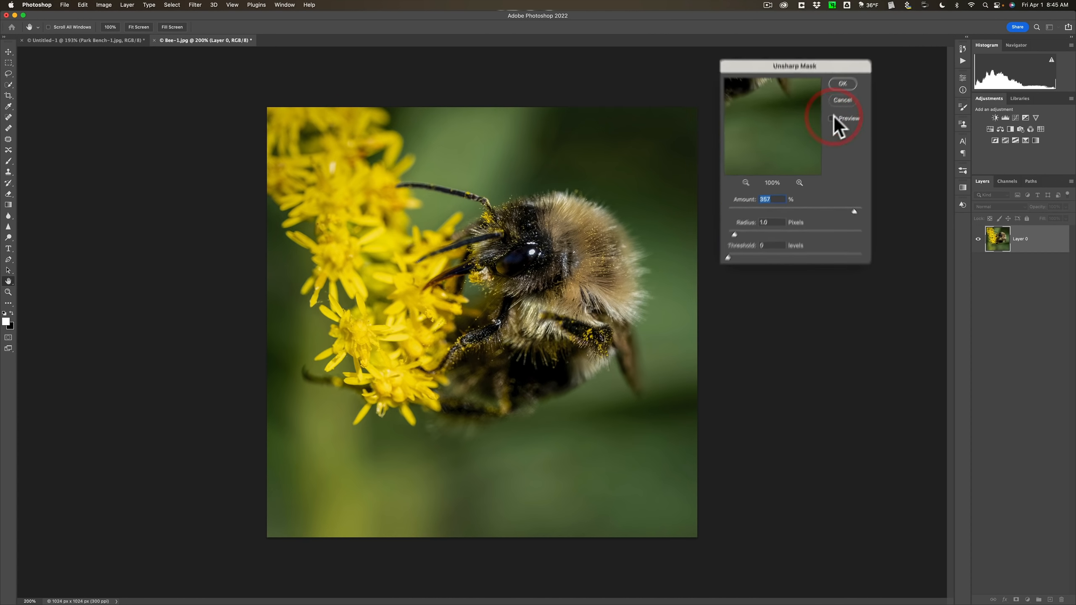
pyautogui.click(835, 91)
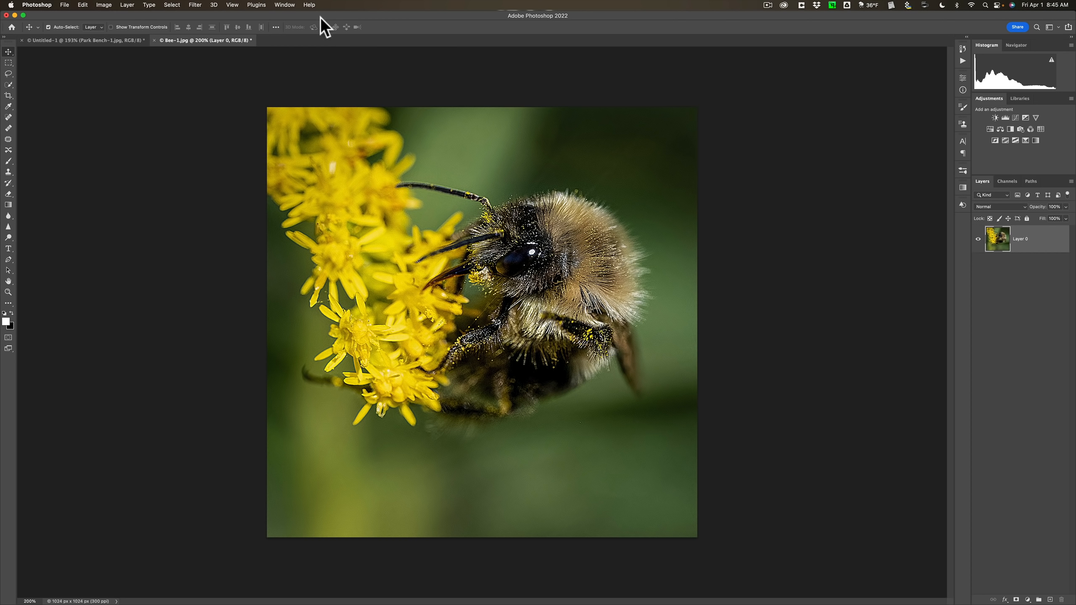
# Apply a second Unsharp Mask to the bee layer with the amount lowered to 1%
pyautogui.click(195, 4)
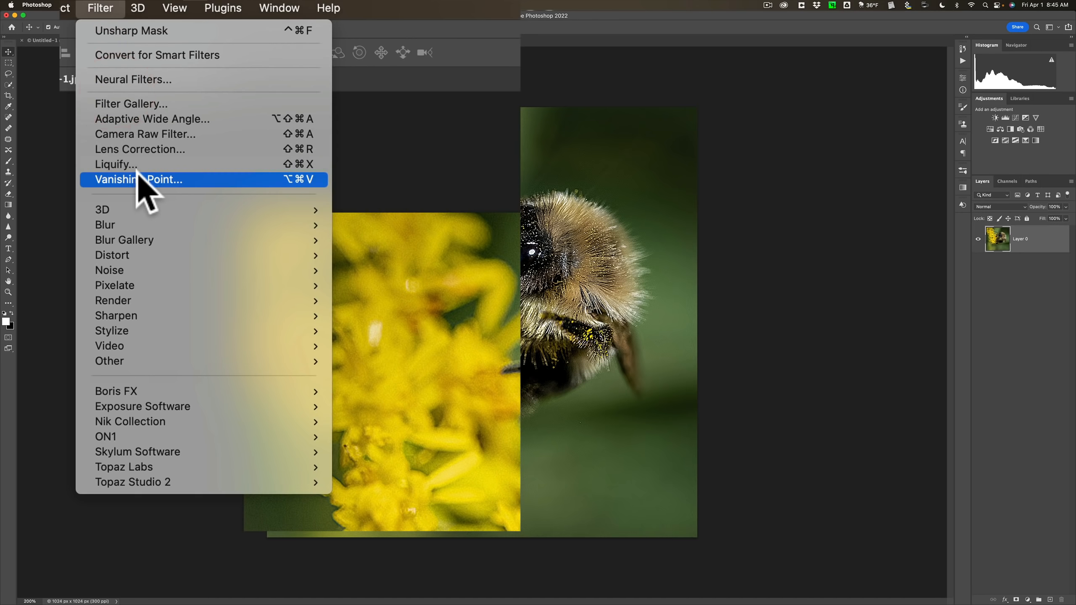
pyautogui.moveTo(216, 318)
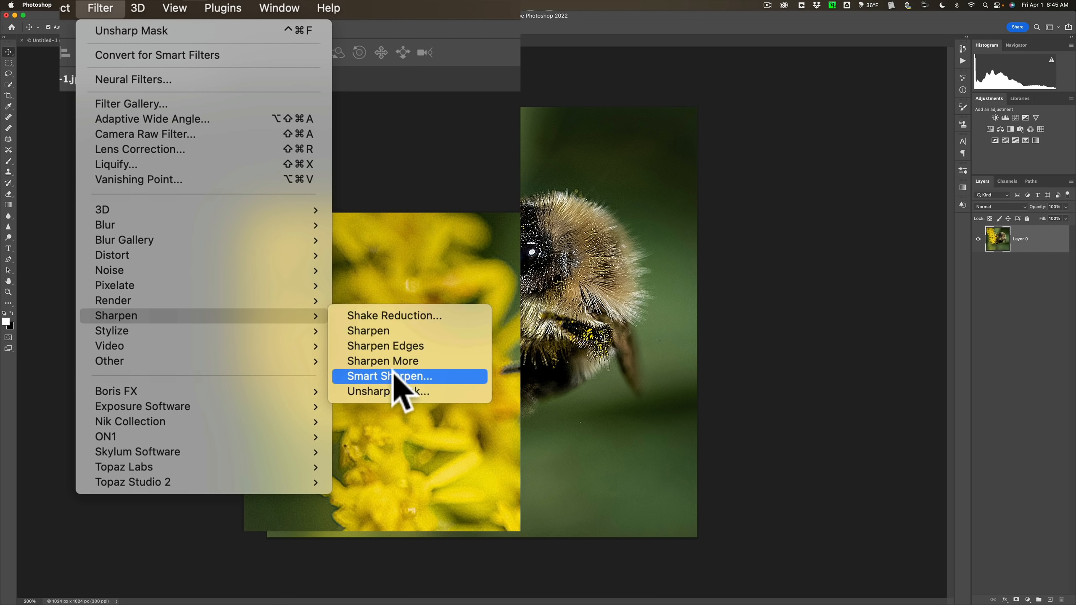
pyautogui.click(393, 391)
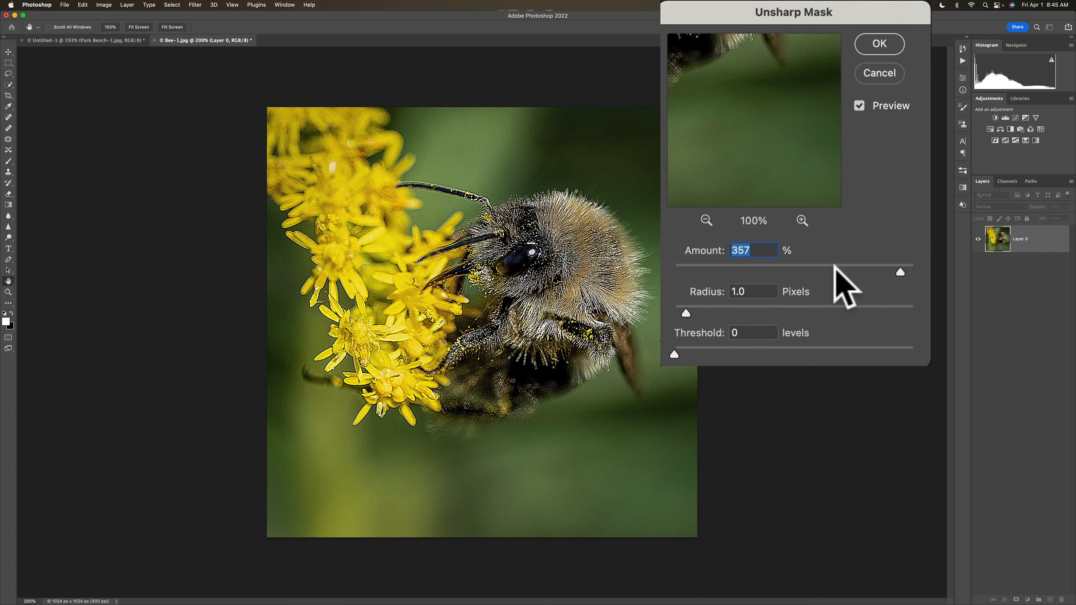
pyautogui.moveTo(900, 272); pyautogui.dragTo(704, 209)
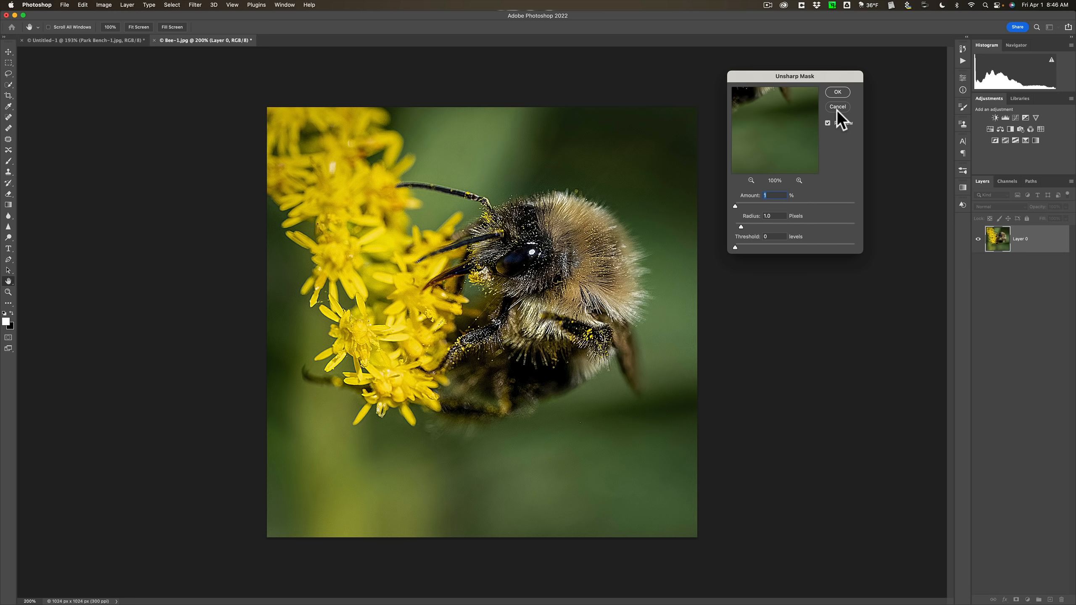
pyautogui.click(837, 92)
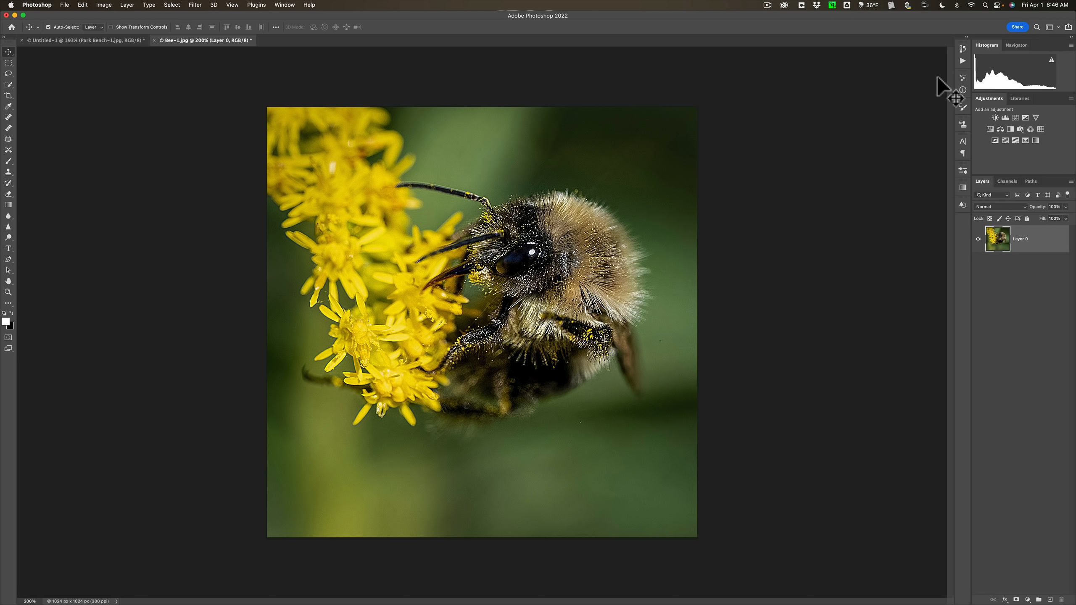
# Undo both Unsharp Mask applications by returning to the Make Layer history state
pyautogui.click(962, 48)
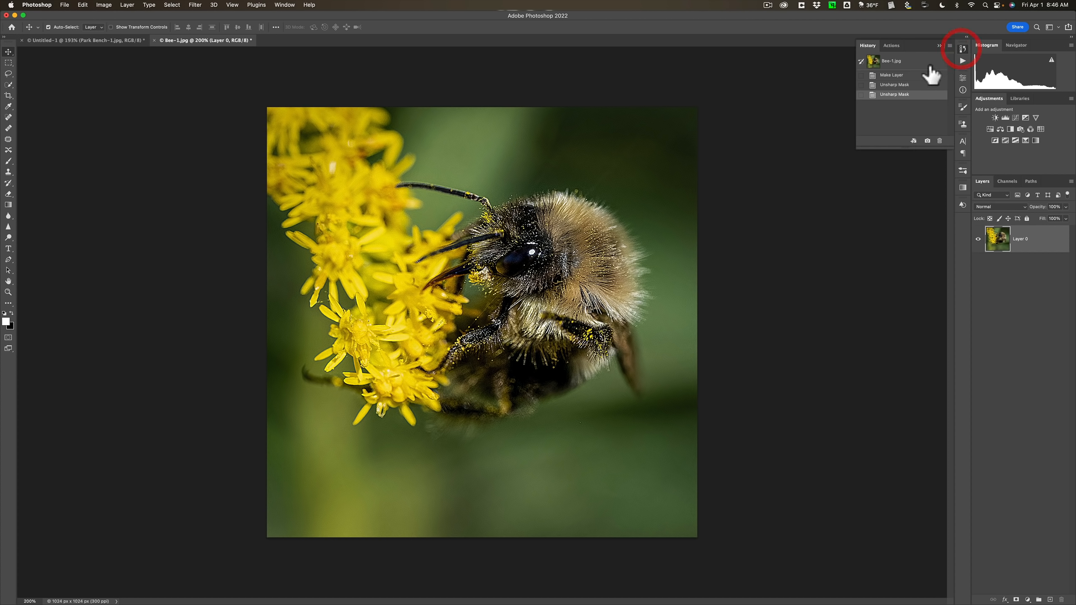
pyautogui.click(904, 77)
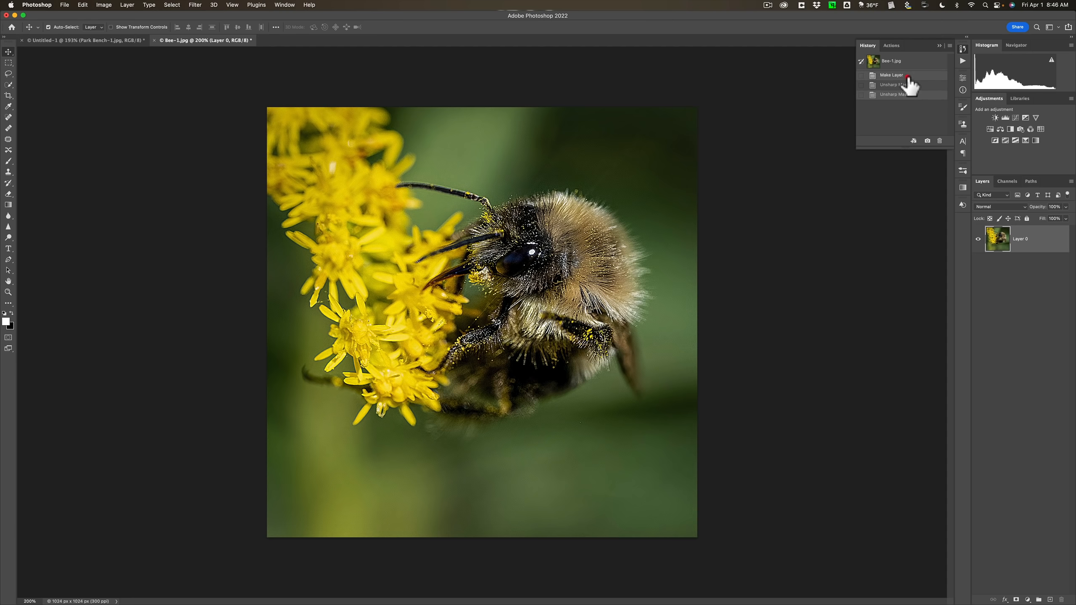
pyautogui.click(939, 46)
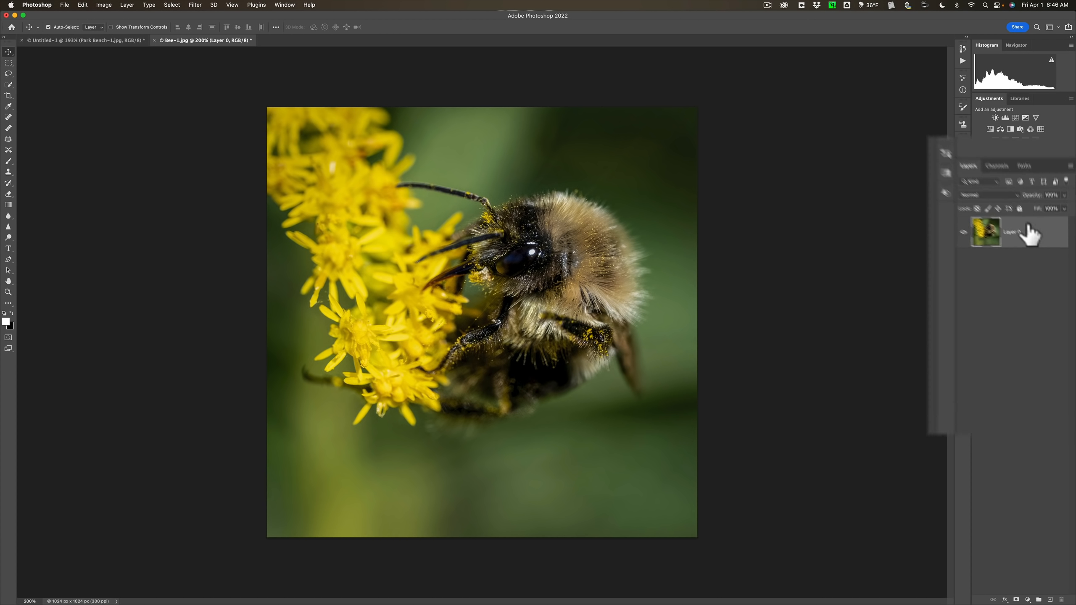
# Convert the bee layer to a smart object and scale it down to about 3.7% at the canvas's lower-left corner
pyautogui.rightClick(993, 187)
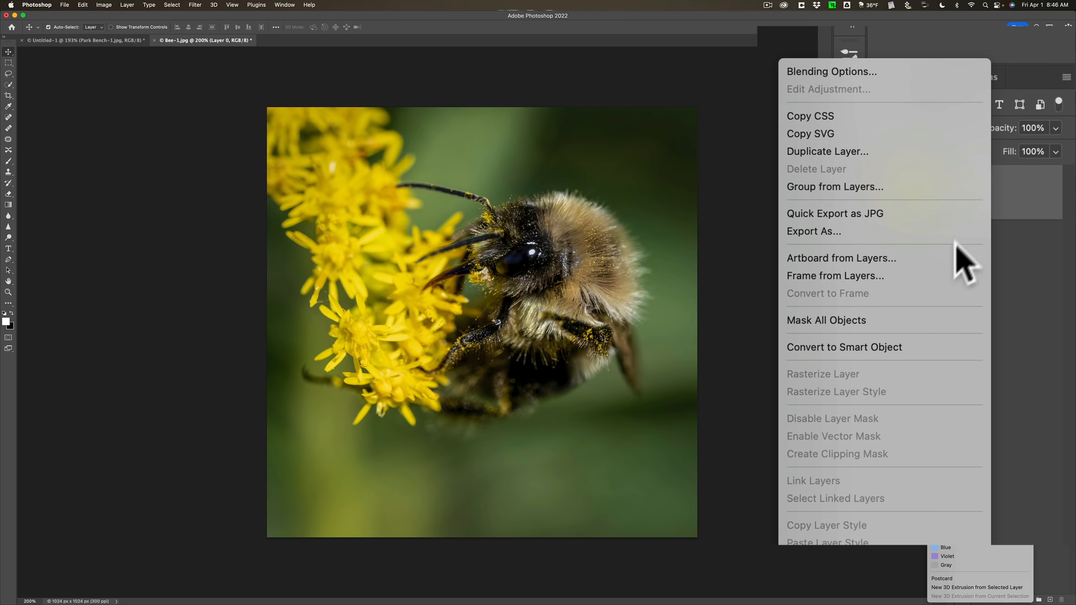
pyautogui.click(892, 346)
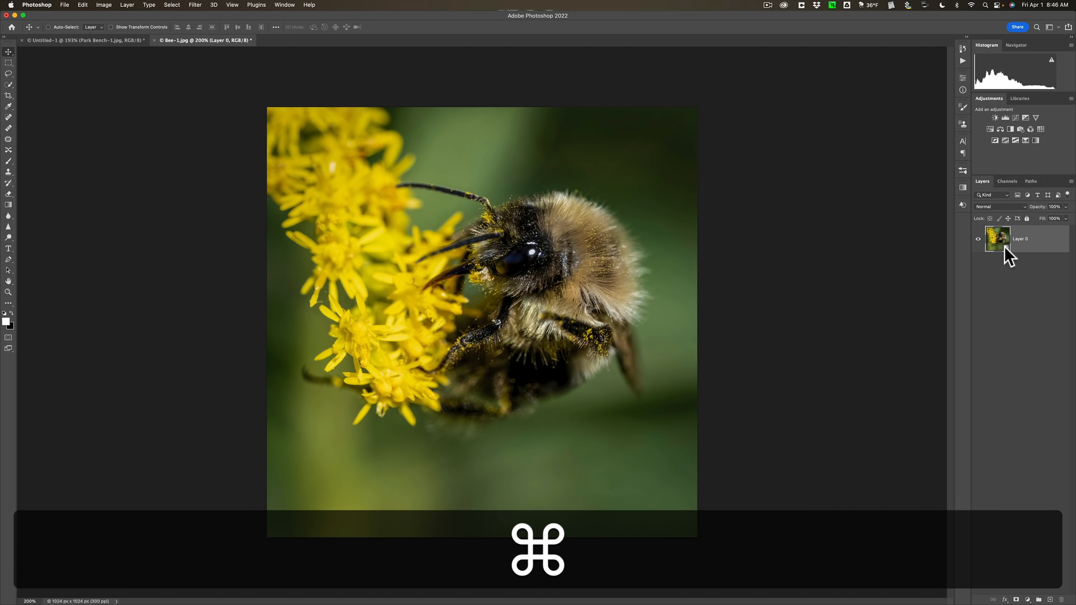
pyautogui.press('super+t')
pyautogui.moveTo(697, 107); pyautogui.dragTo(281, 513)
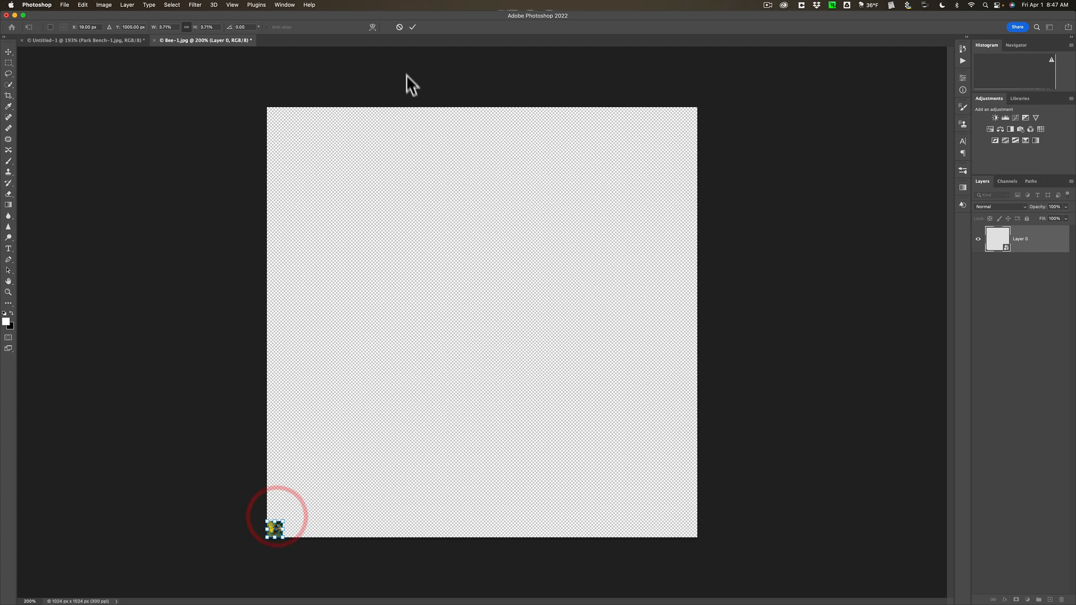
pyautogui.click(412, 27)
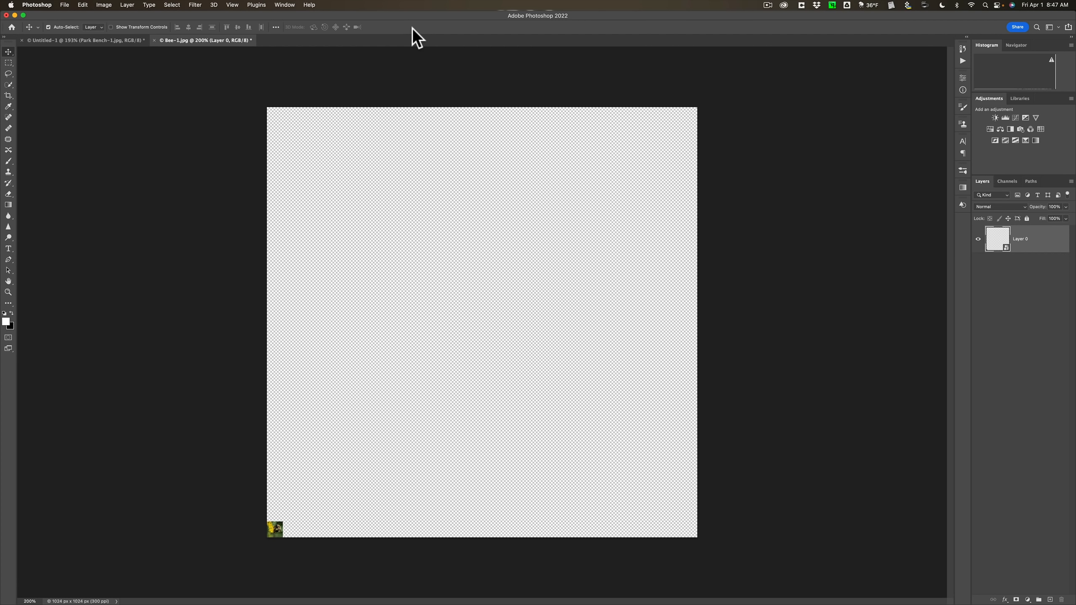
# Scale the tiny bee smart object back up until it fills the canvas
pyautogui.press('super+t')
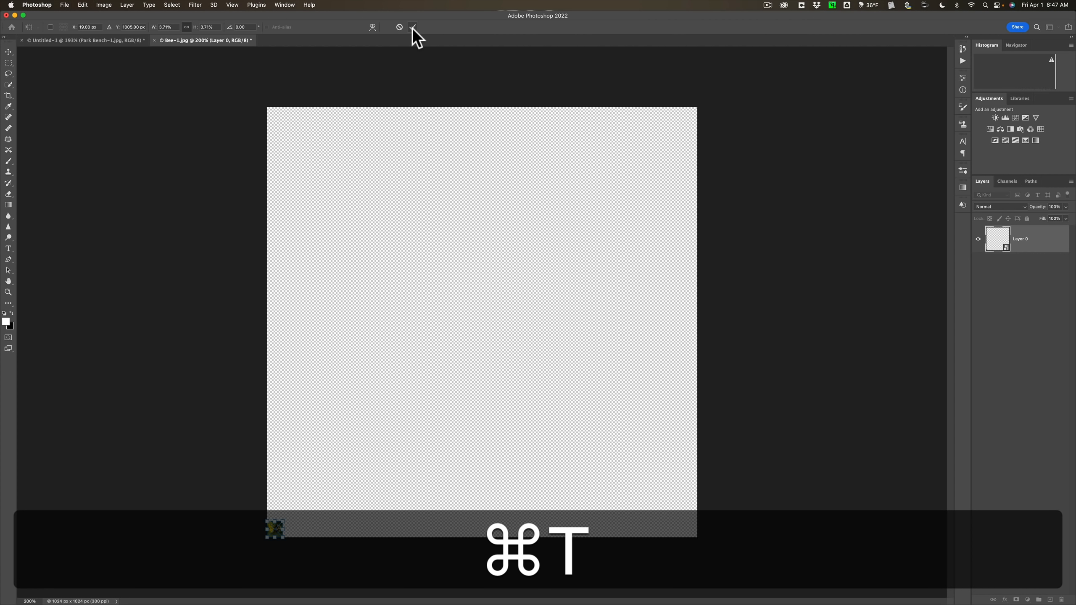
pyautogui.moveTo(288, 516); pyautogui.dragTo(740, 149)
pyautogui.click(412, 27)
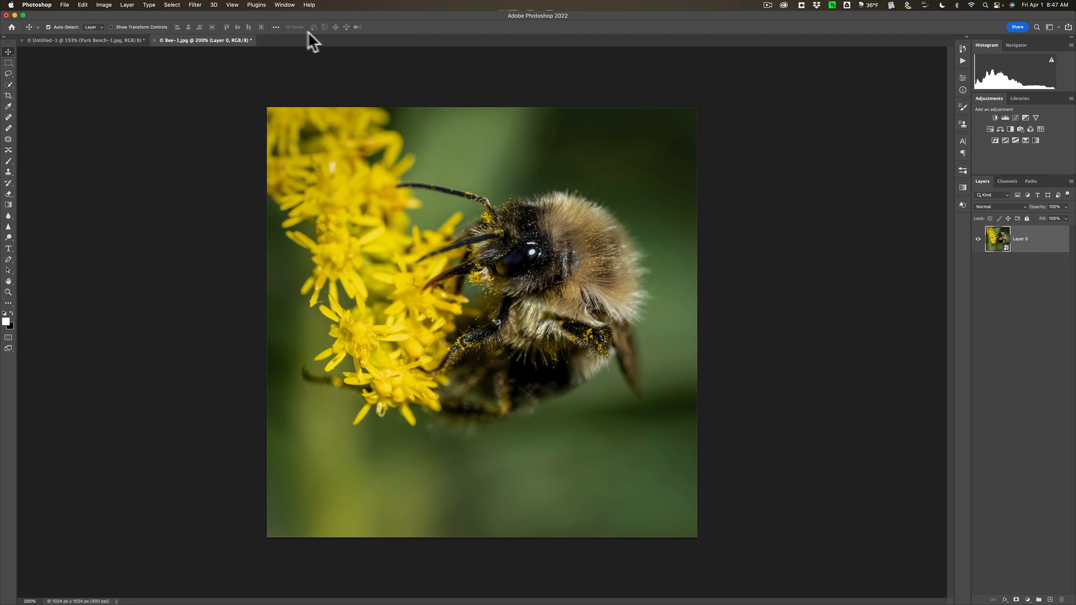
# Apply Unsharp Mask to the bee smart object with an amount of 280% and a radius of 1.0 pixels
pyautogui.click(195, 5)
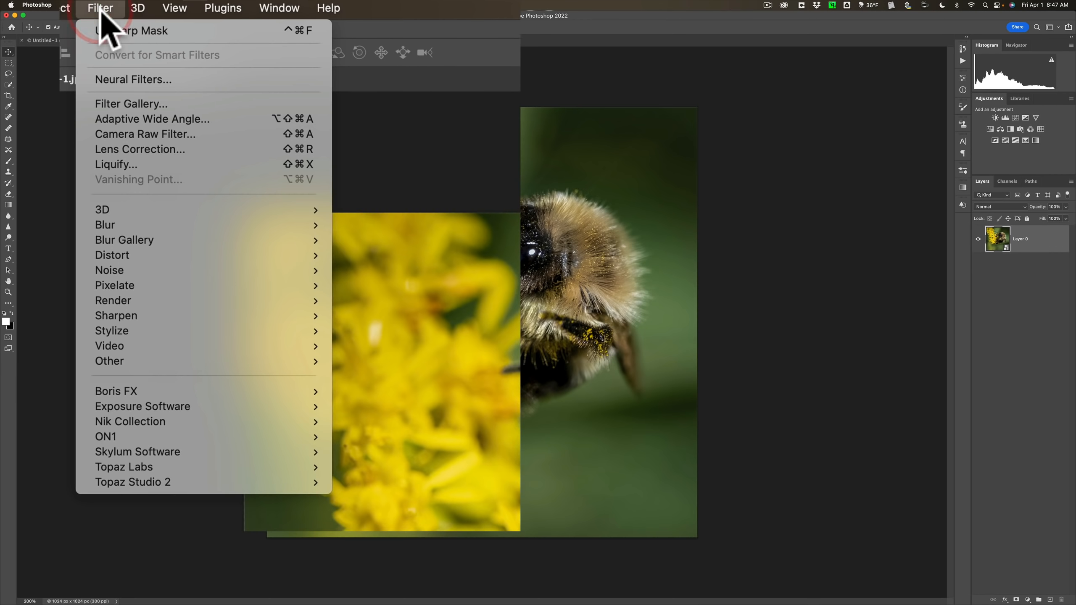
pyautogui.moveTo(240, 319)
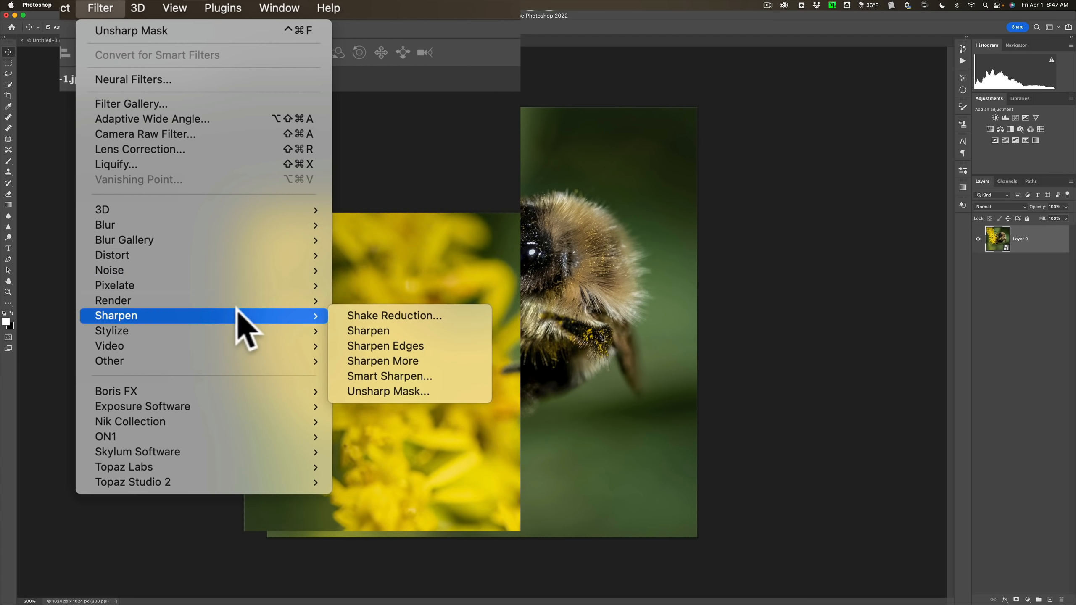
pyautogui.click(383, 392)
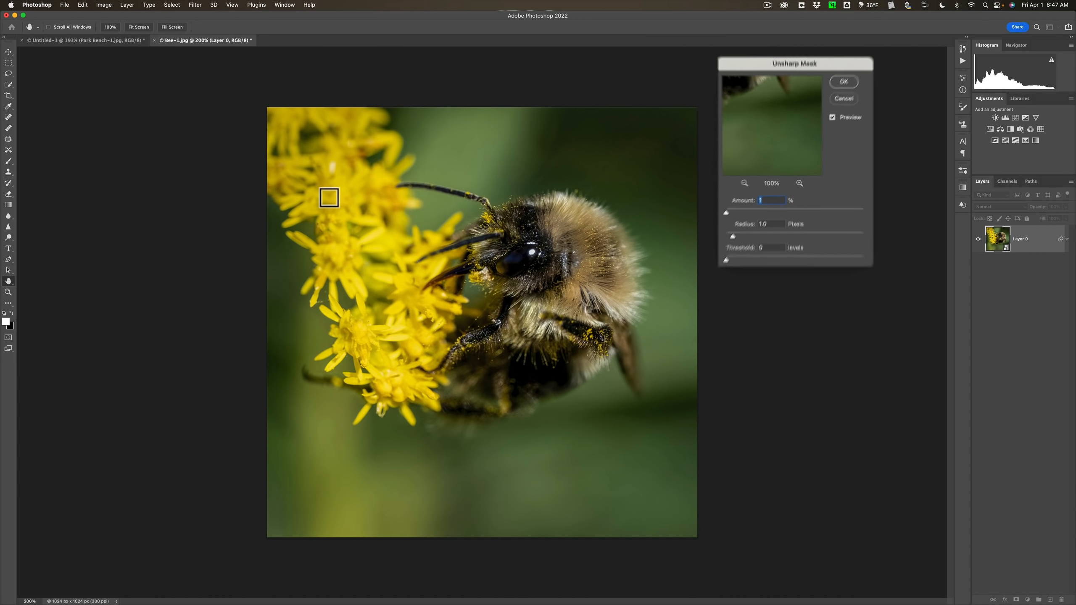
pyautogui.moveTo(674, 272); pyautogui.dragTo(890, 271)
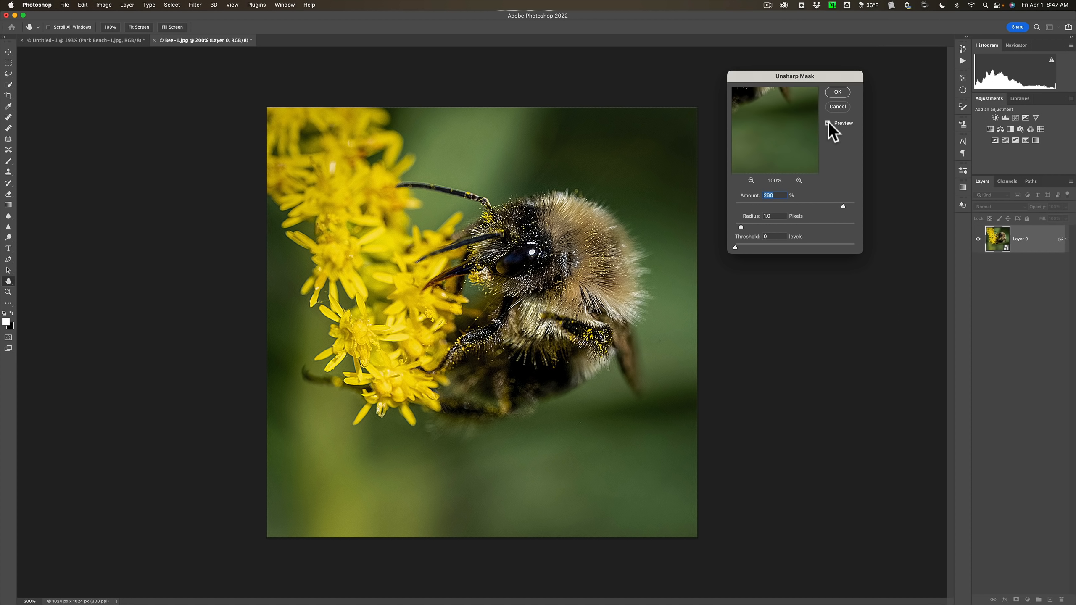
pyautogui.click(859, 105)
pyautogui.click(828, 122)
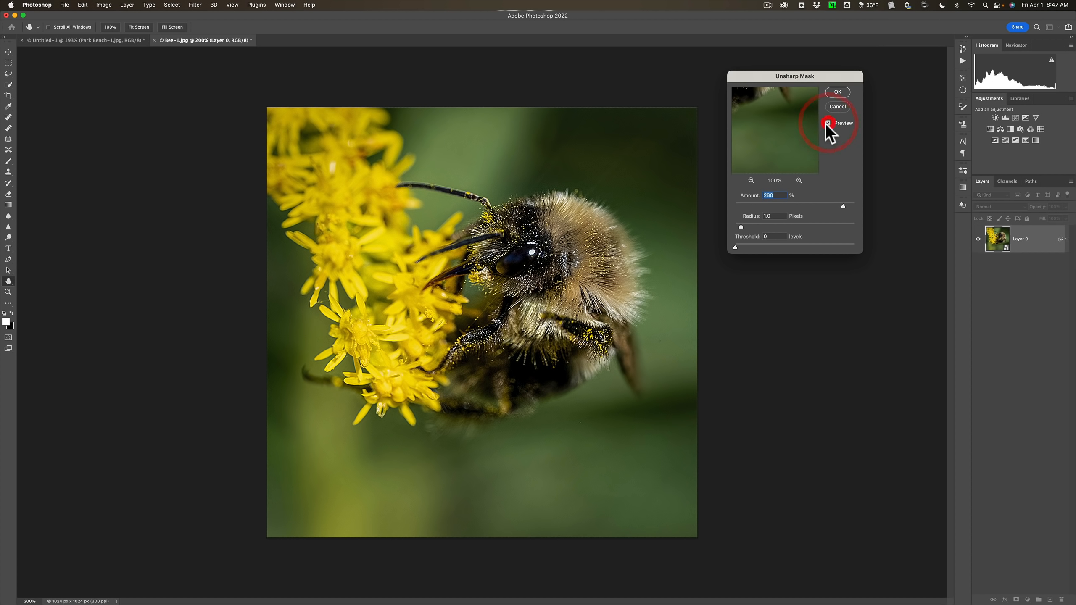
pyautogui.click(838, 93)
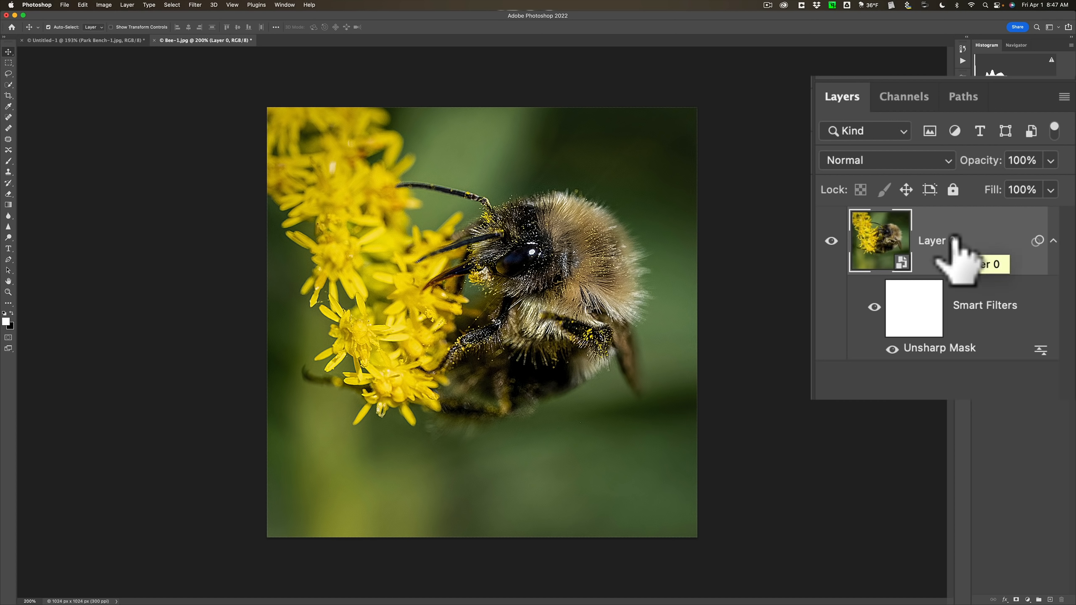
# Reopen the Unsharp Mask smart filter on the bee layer and set its amount to 53%
pyautogui.click(927, 302)
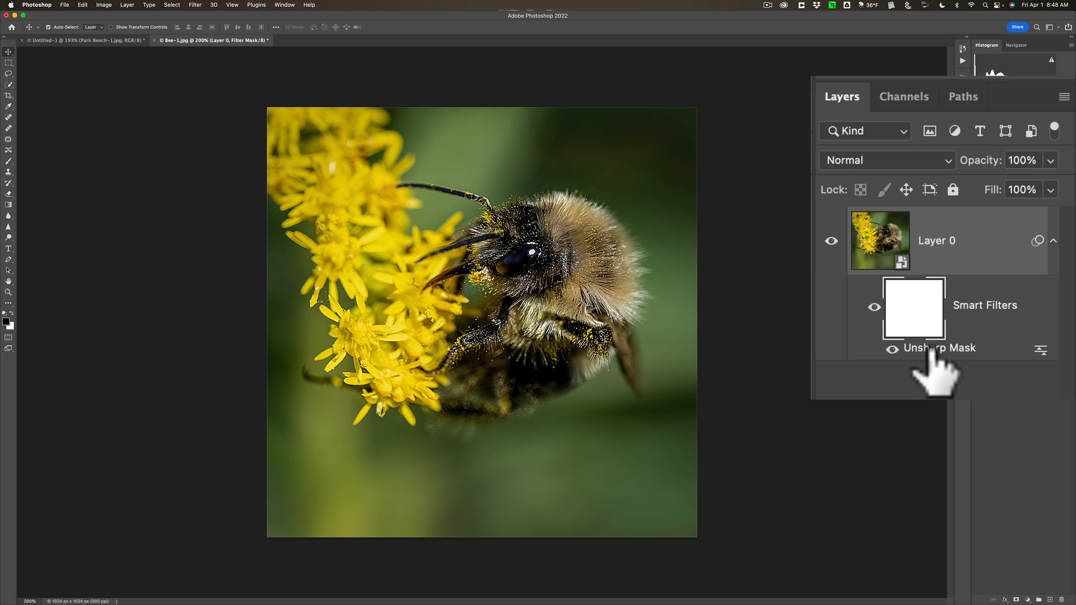
pyautogui.doubleClick(932, 348)
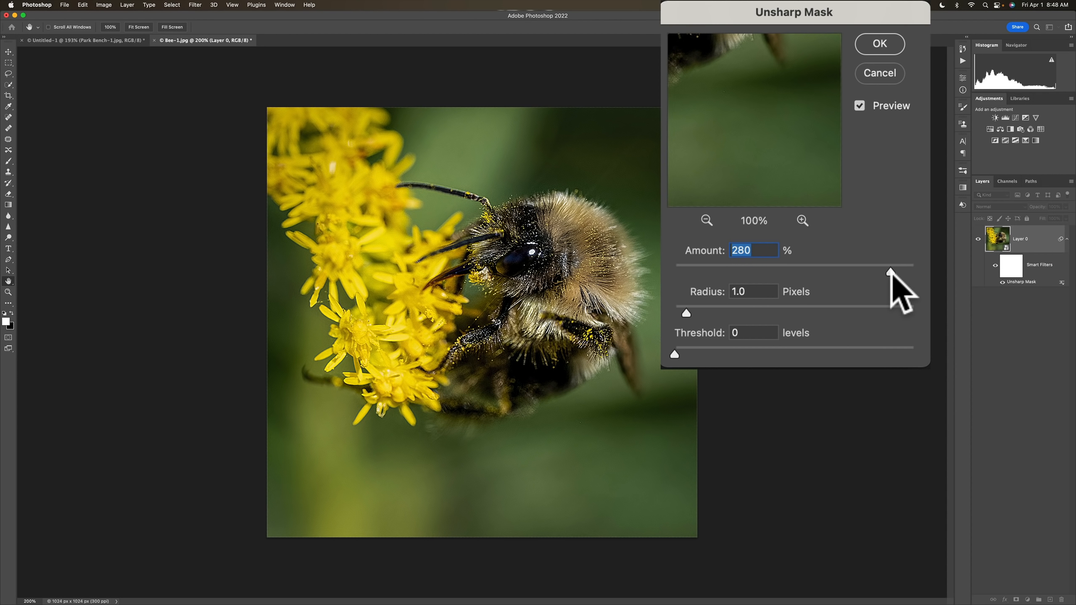
pyautogui.moveTo(891, 271); pyautogui.dragTo(742, 272)
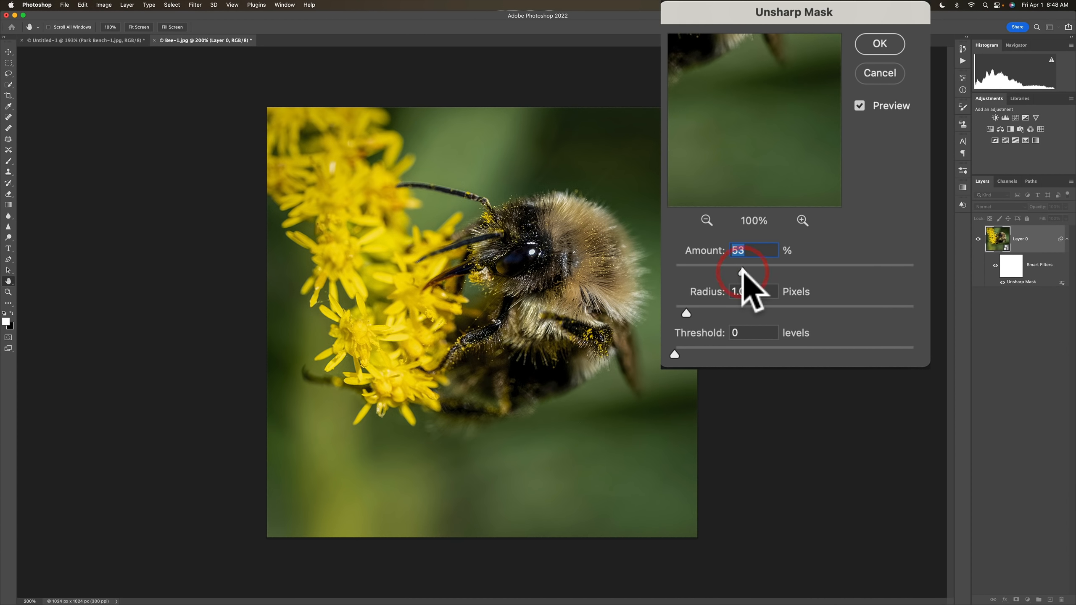
pyautogui.click(885, 44)
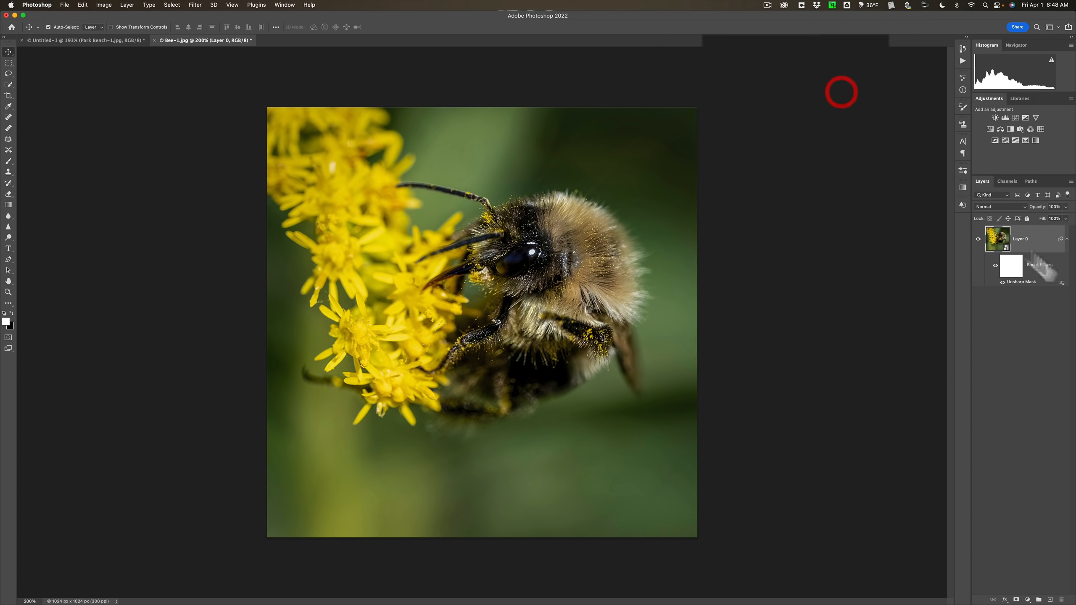
# Edit the Unsharp Mask smart filter again and raise its amount to 287%
pyautogui.doubleClick(1022, 283)
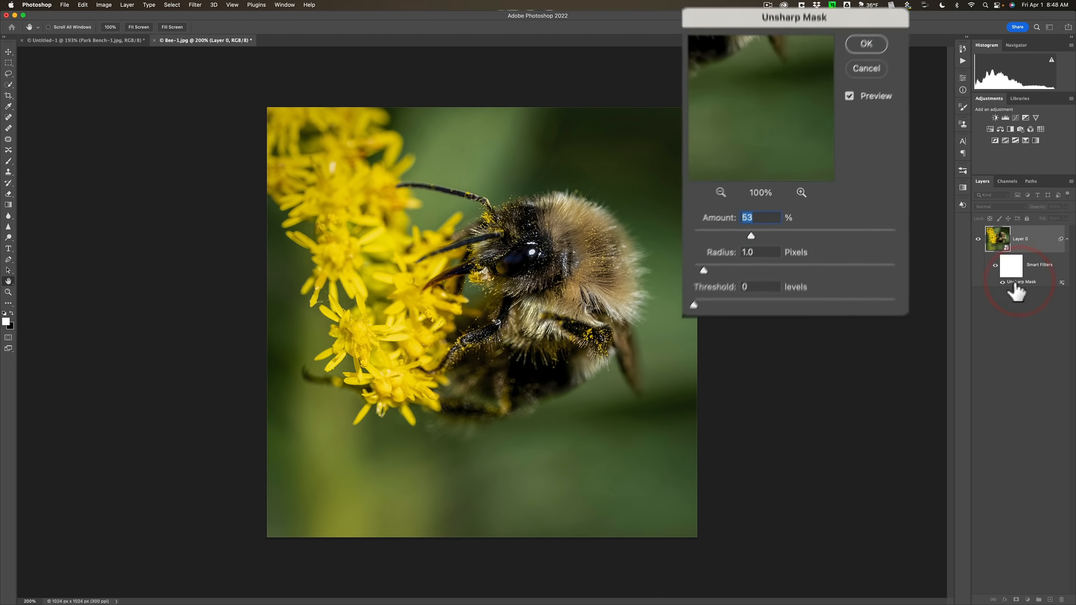
pyautogui.moveTo(743, 272); pyautogui.dragTo(892, 271)
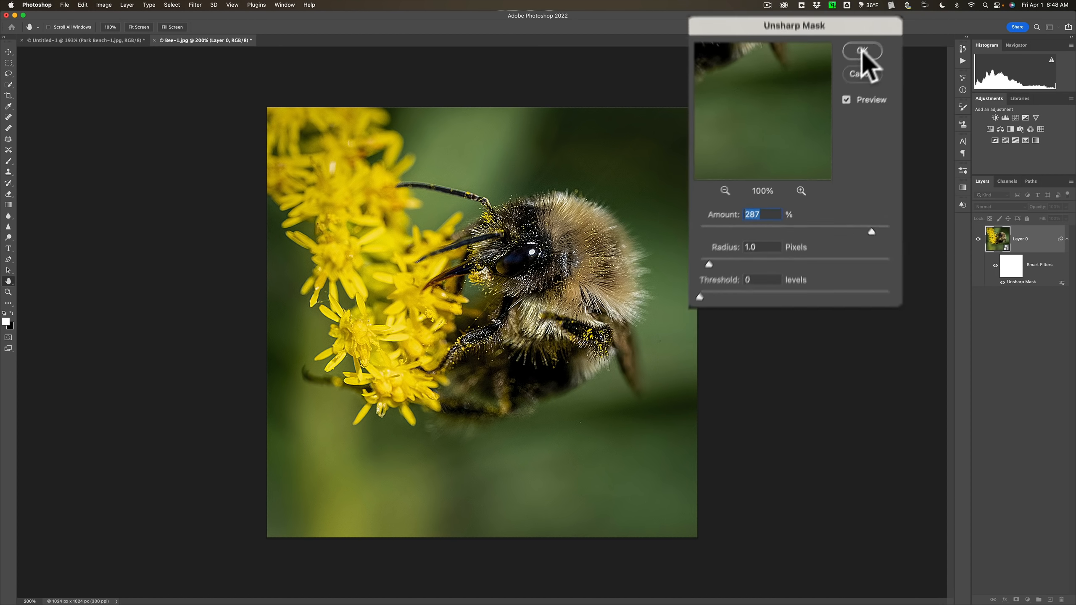
pyautogui.click(838, 92)
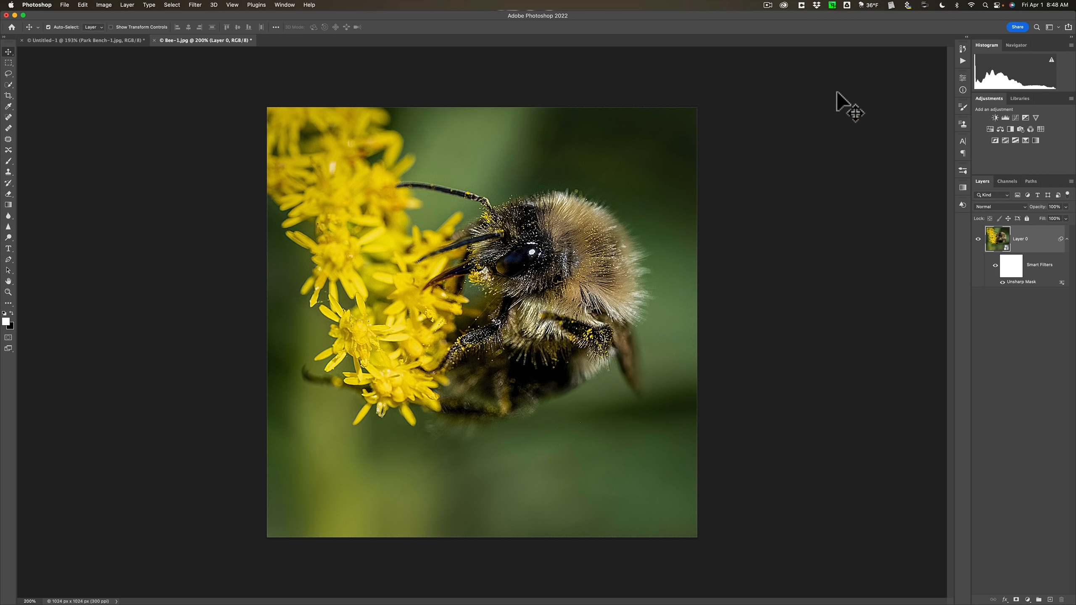
# Select the smart filter mask and set up a black brush with 20% hardness
pyautogui.click(1014, 261)
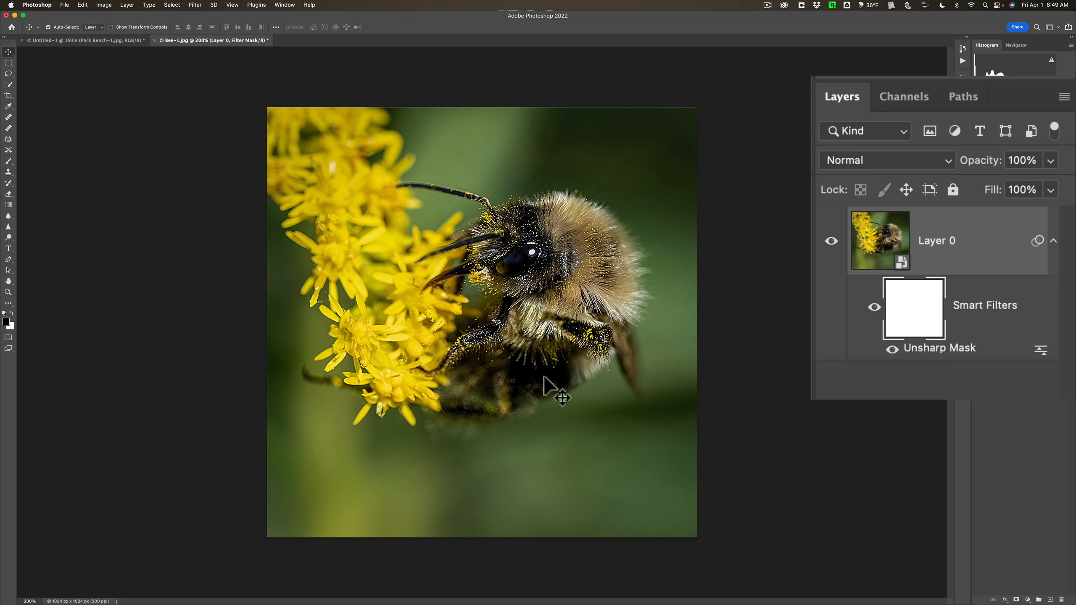
pyautogui.click(916, 290)
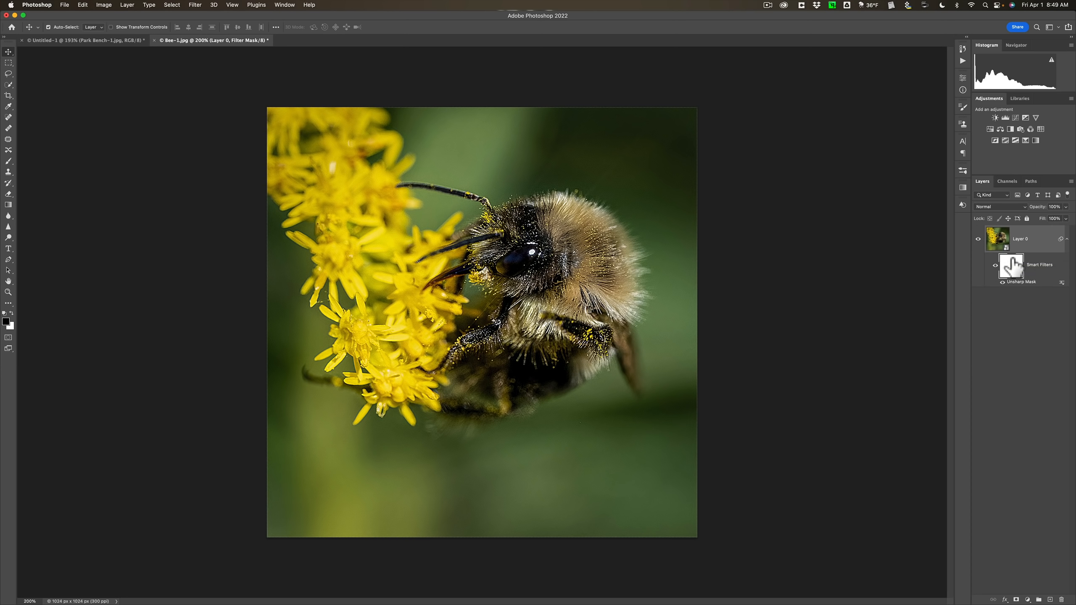
pyautogui.press('b')
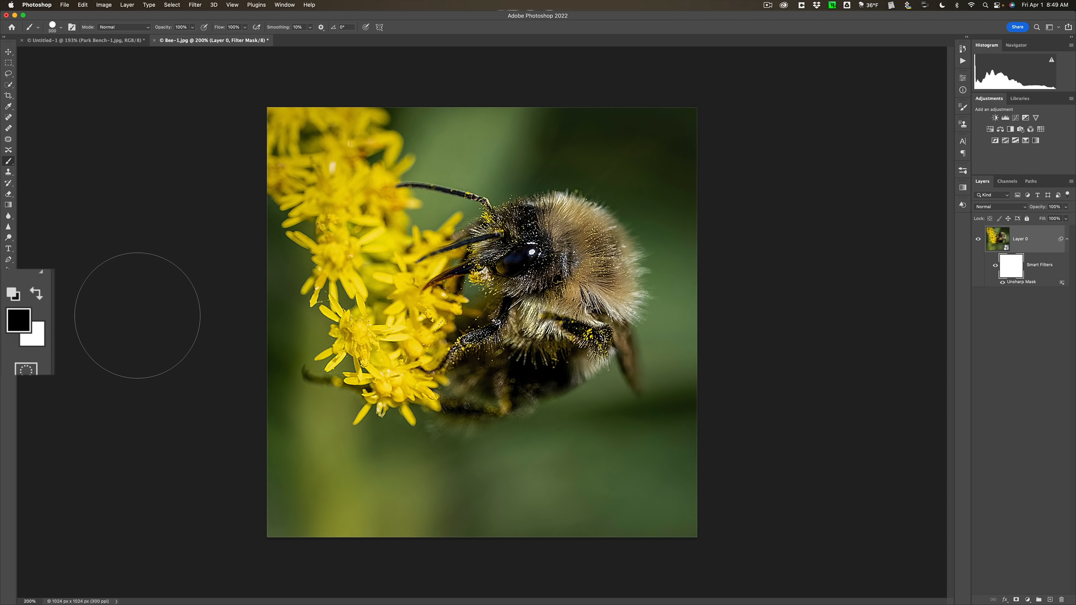
pyautogui.press('x')
pyautogui.press('x')
pyautogui.click(58, 27)
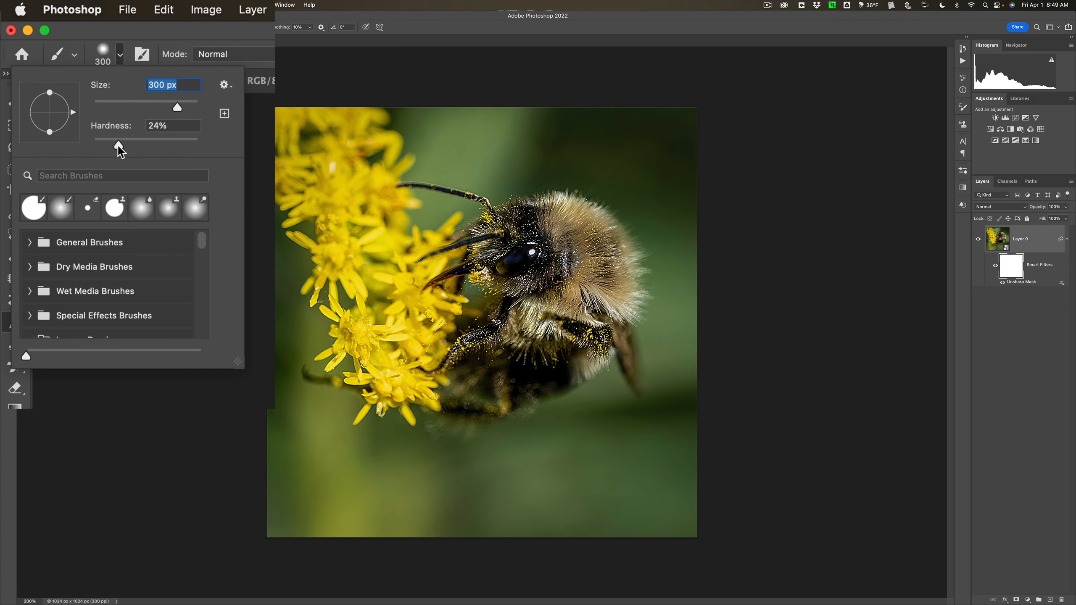
pyautogui.moveTo(118, 145); pyautogui.dragTo(114, 146)
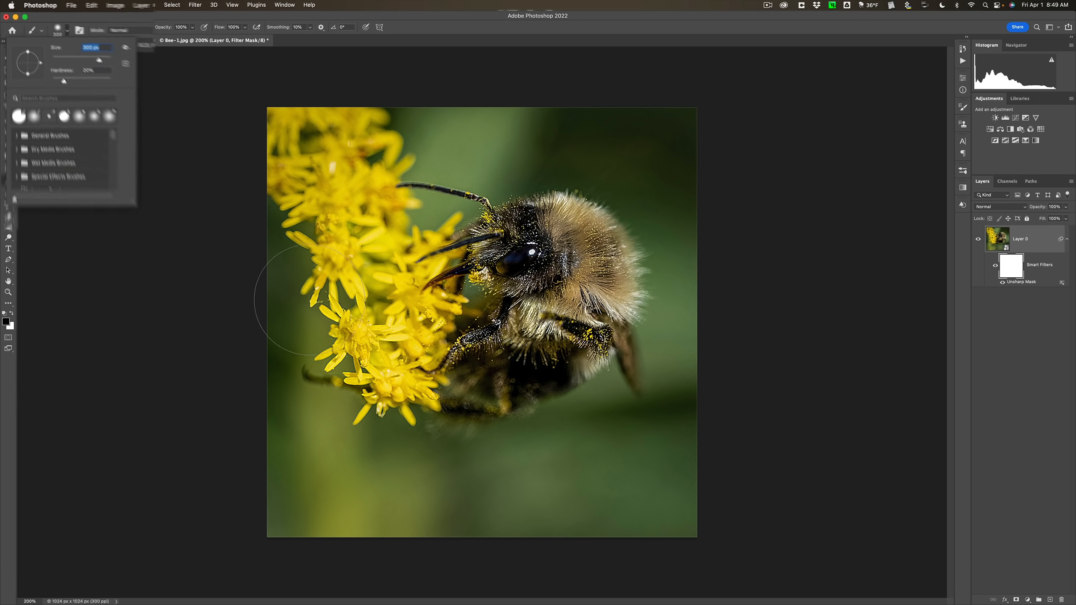
pyautogui.write('[')
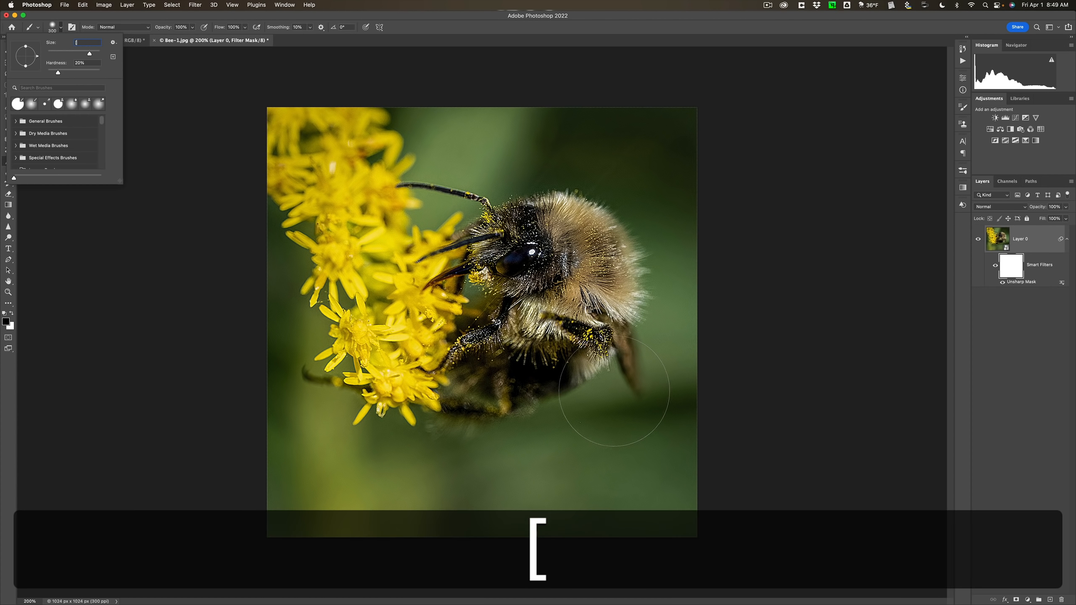
pyautogui.write('[[[[[[')
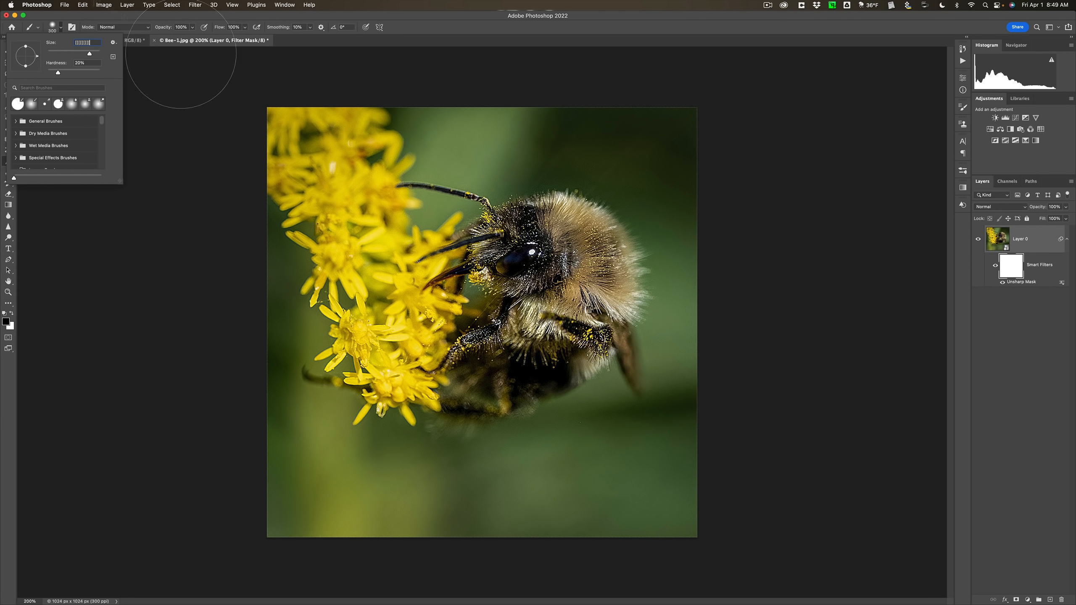
pyautogui.click(58, 27)
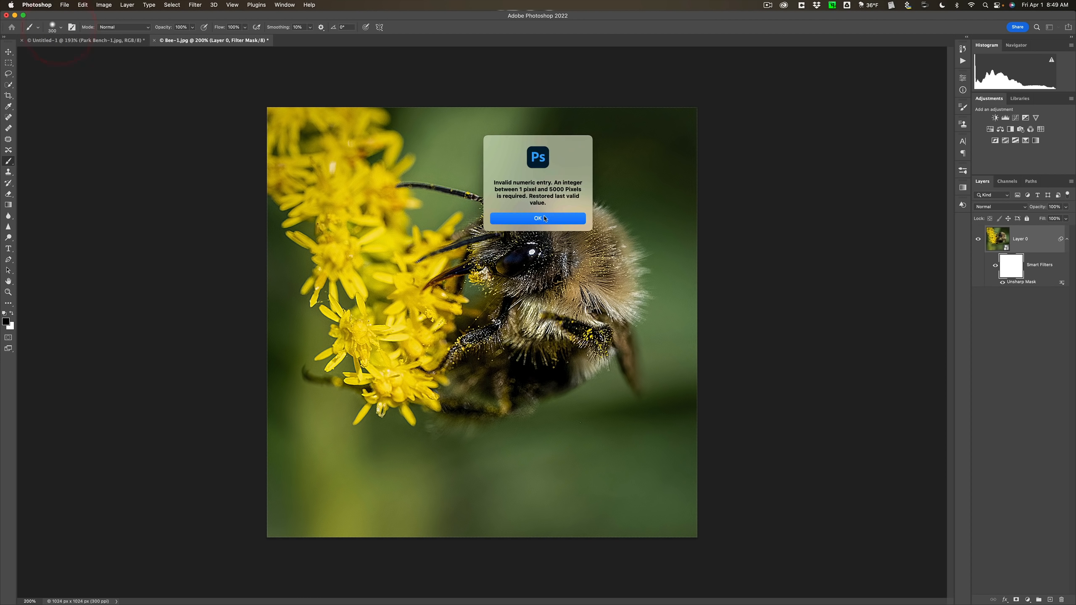
pyautogui.press('Return')
# Paint black over the bee on the filter mask with a 175 px brush, enlarge the brush to 500 px and invert the mask
pyautogui.press('[')
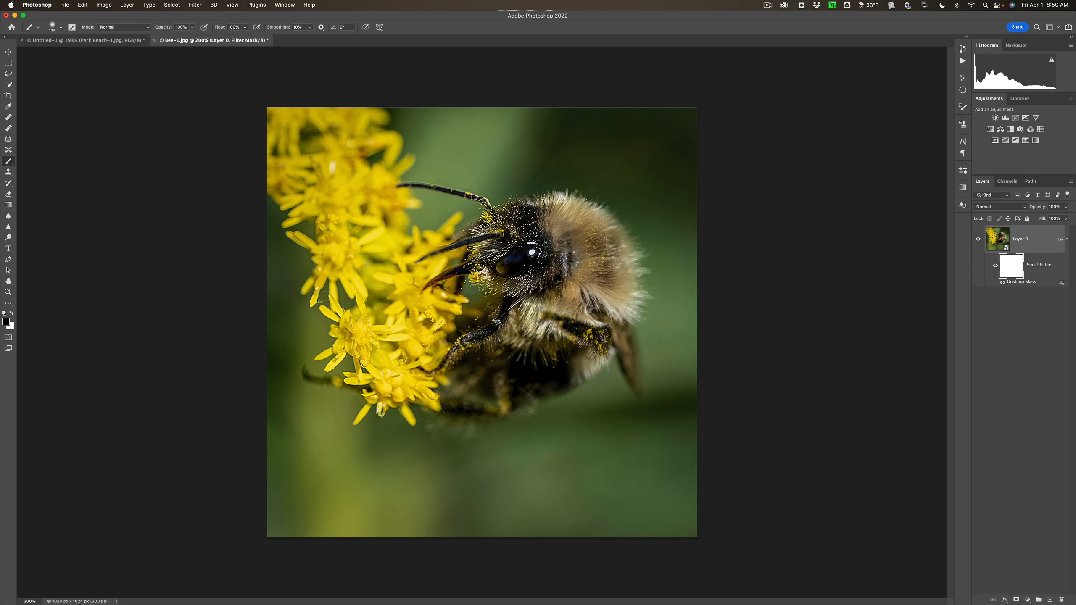
pyautogui.moveTo(535, 363)
pyautogui.mouseDown()
pyautogui.moveTo(517, 382)
pyautogui.moveTo(464, 362)
pyautogui.mouseUp()
pyautogui.press(']')
pyautogui.press(']')
pyautogui.press(']')
pyautogui.press(']')
pyautogui.press(']')
pyautogui.press('super+i')
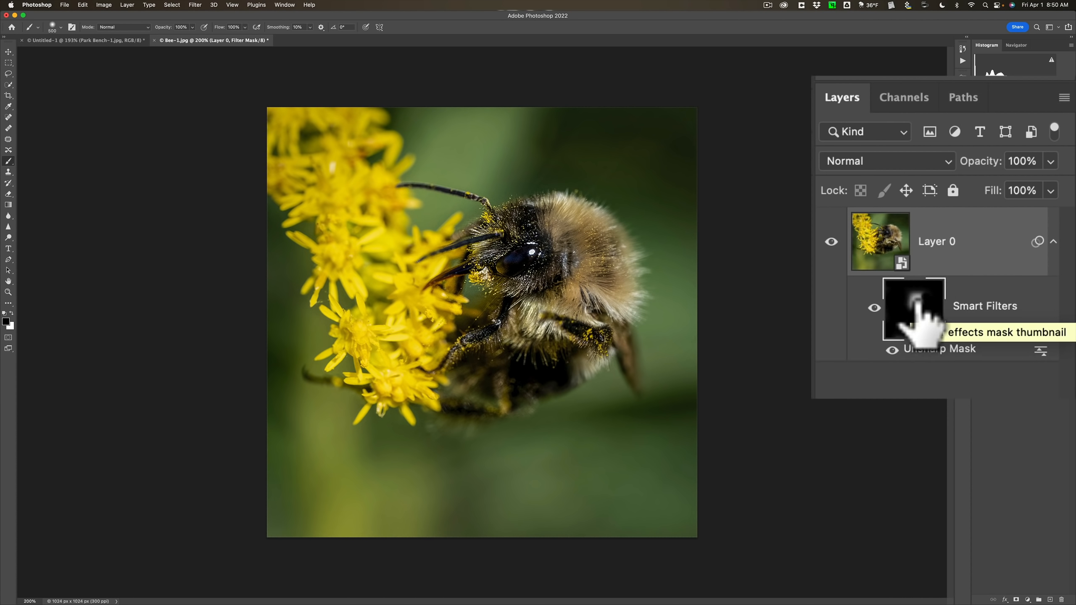
# Toggle the Unsharp Mask smart filter's visibility to compare the bee with and without the masked sharpening
pyautogui.click(889, 350)
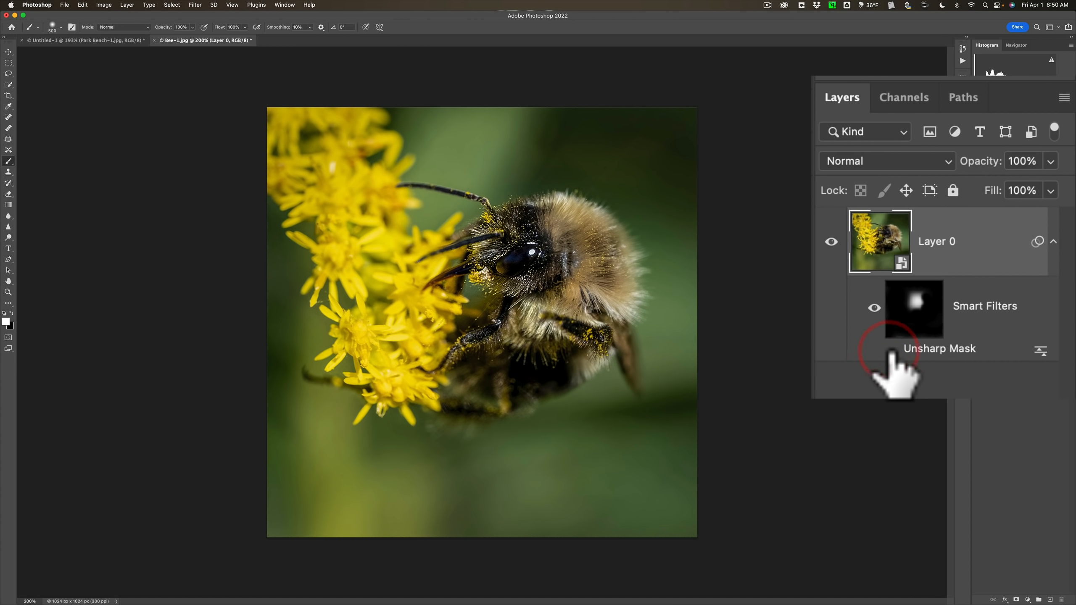
pyautogui.click(890, 351)
pyautogui.click(891, 350)
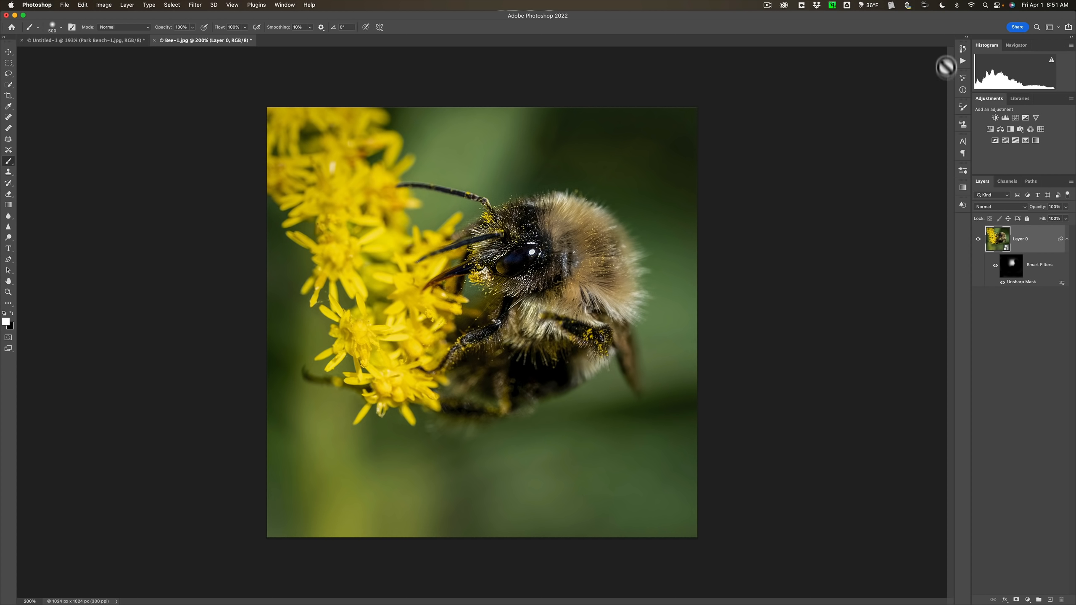
# Undo the smart object conversion, scaling and filter edits by returning to the Make Layer history state
pyautogui.click(961, 50)
pyautogui.scroll(5, 898, 79)
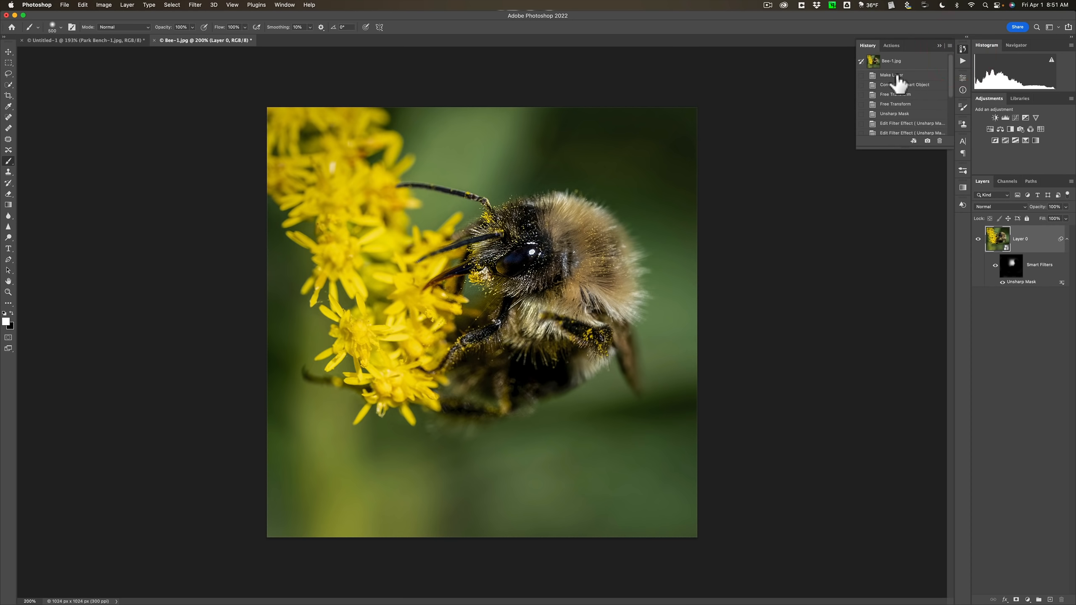
pyautogui.click(897, 76)
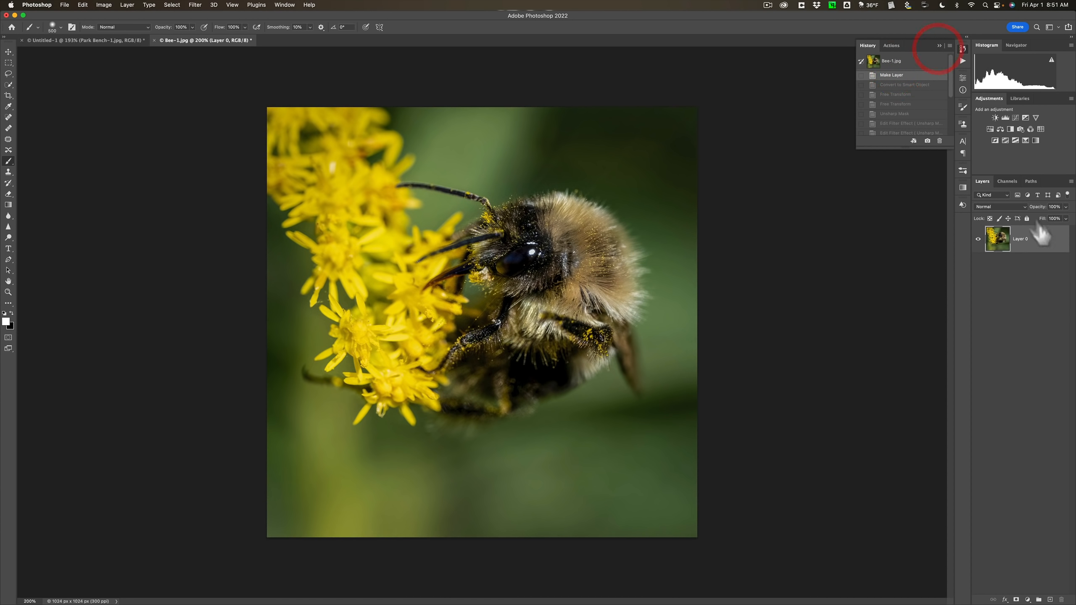
pyautogui.click(941, 46)
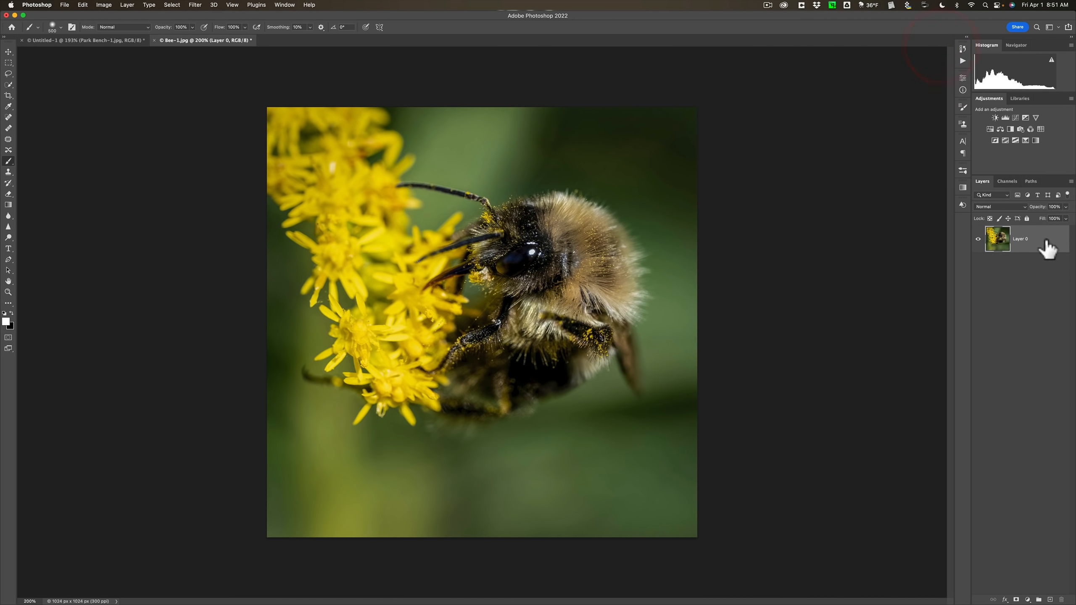
# Reduce the brush size to 200 px and switch to the Move tool
pyautogui.press('[')
pyautogui.press('[')
pyautogui.press('[')
pyautogui.press('[')
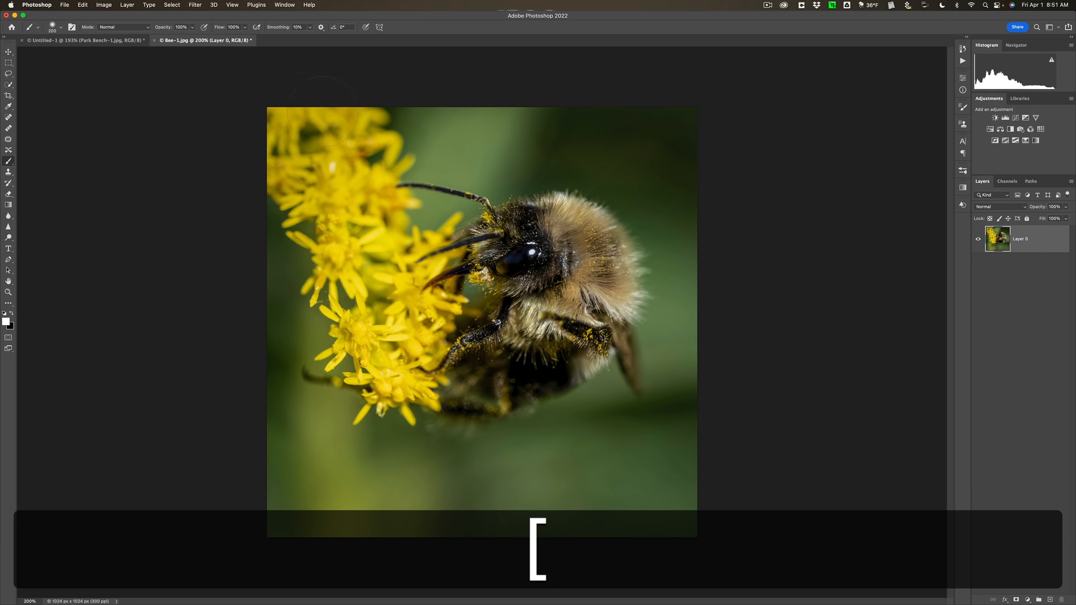
pyautogui.click(8, 52)
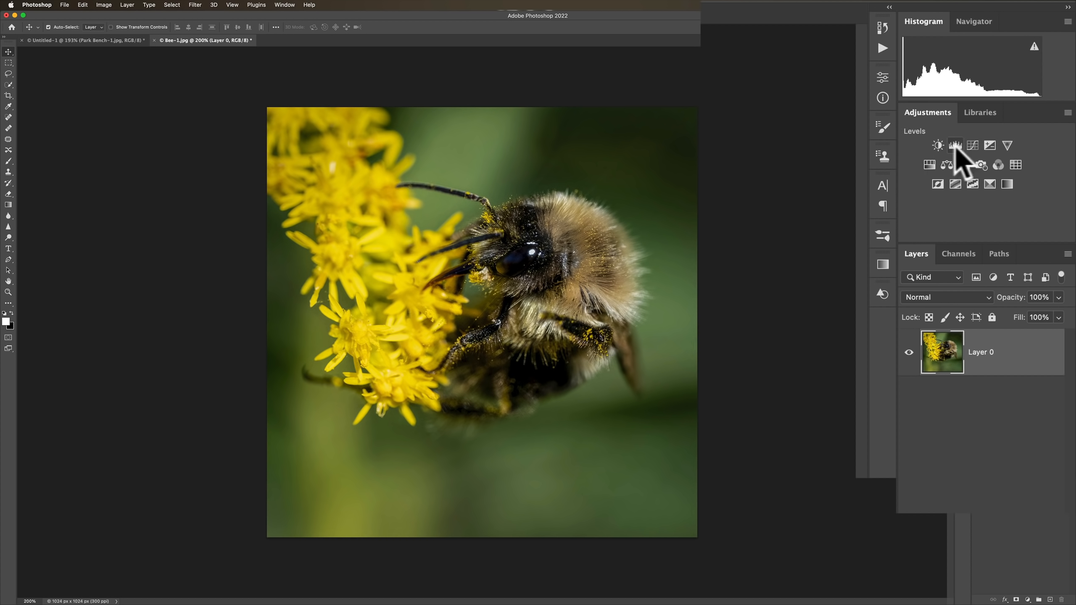
# Add a Vibrance adjustment layer above the bee layer and raise its saturation to about +50
pyautogui.click(1009, 147)
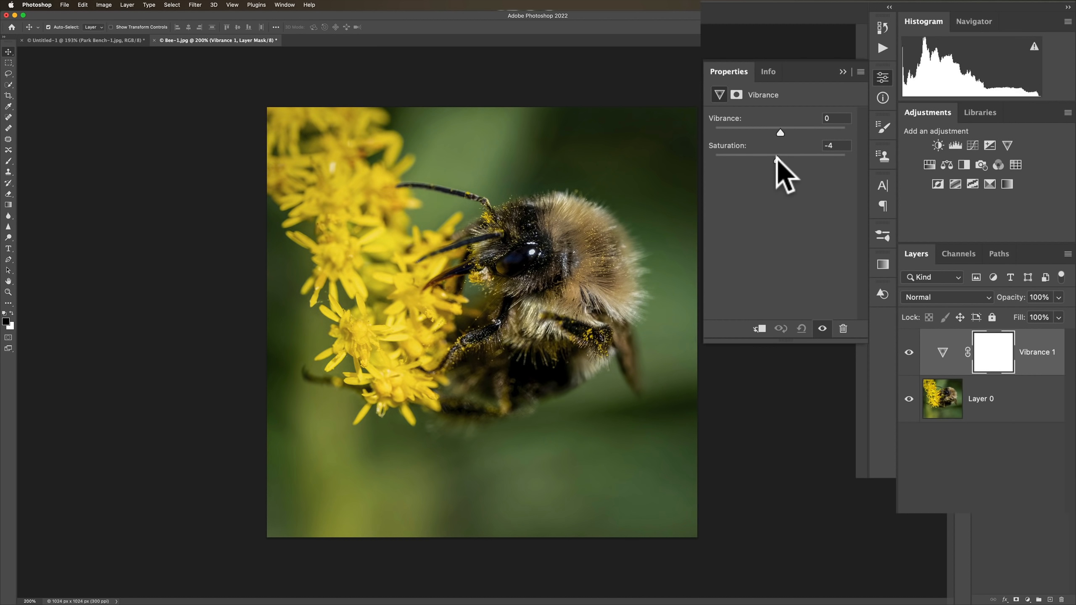
pyautogui.moveTo(777, 159); pyautogui.dragTo(813, 160)
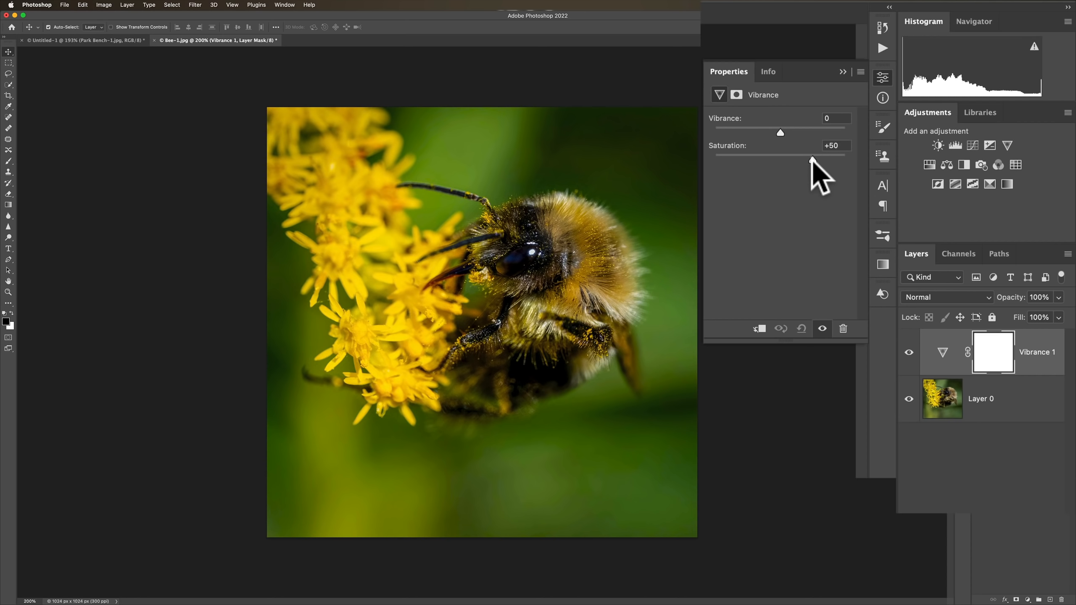
pyautogui.click(809, 160)
pyautogui.click(843, 72)
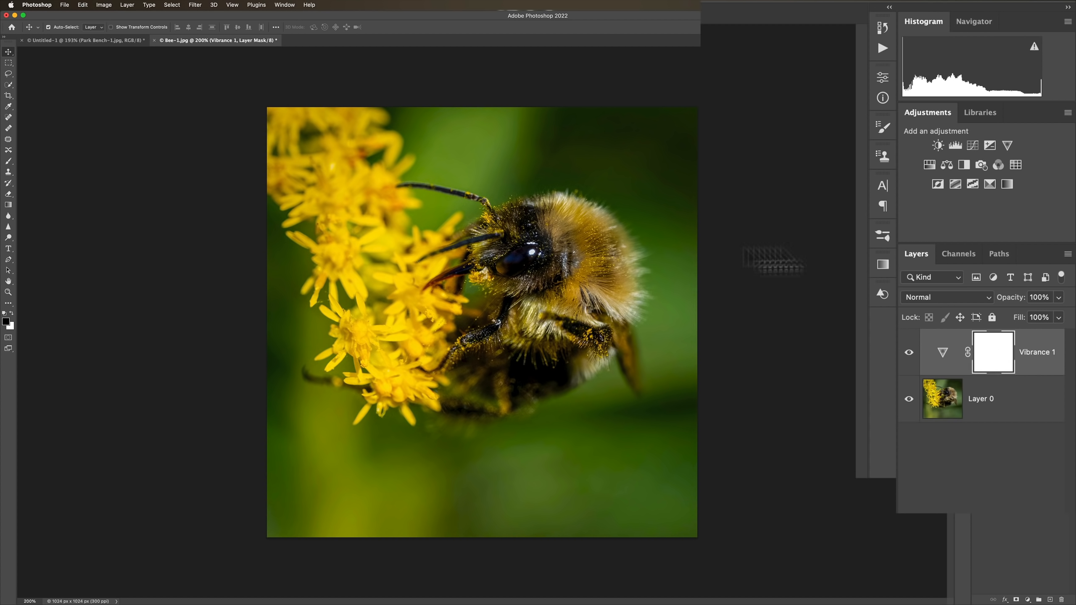
# Paint black on the Vibrance mask with a 400 px brush over everything around the bee, keeping the boost only on its body
pyautogui.press('b')
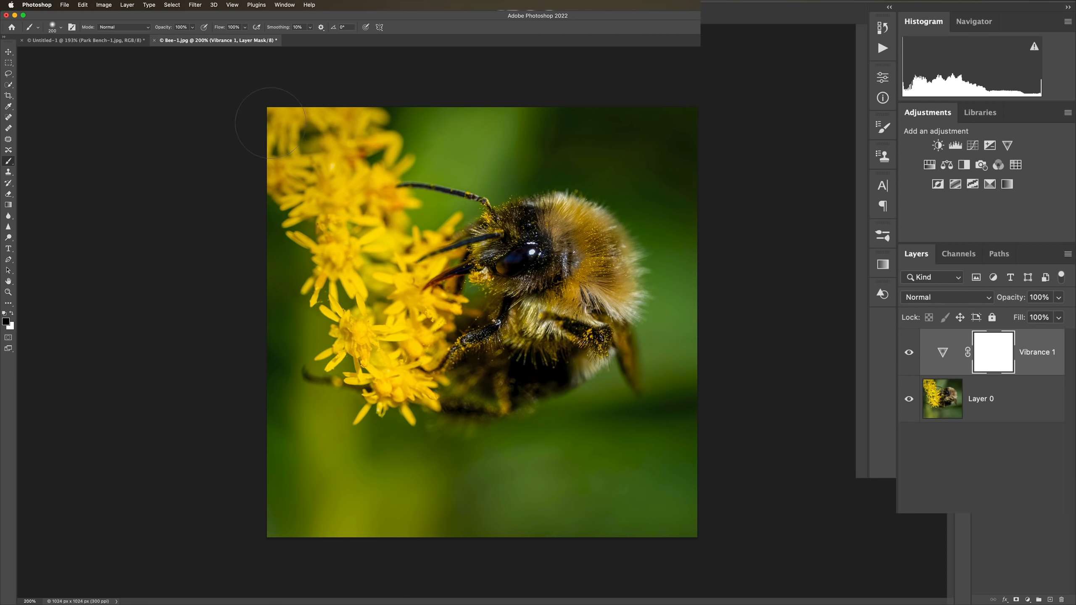
pyautogui.press(']')
pyautogui.press(']')
pyautogui.press(']')
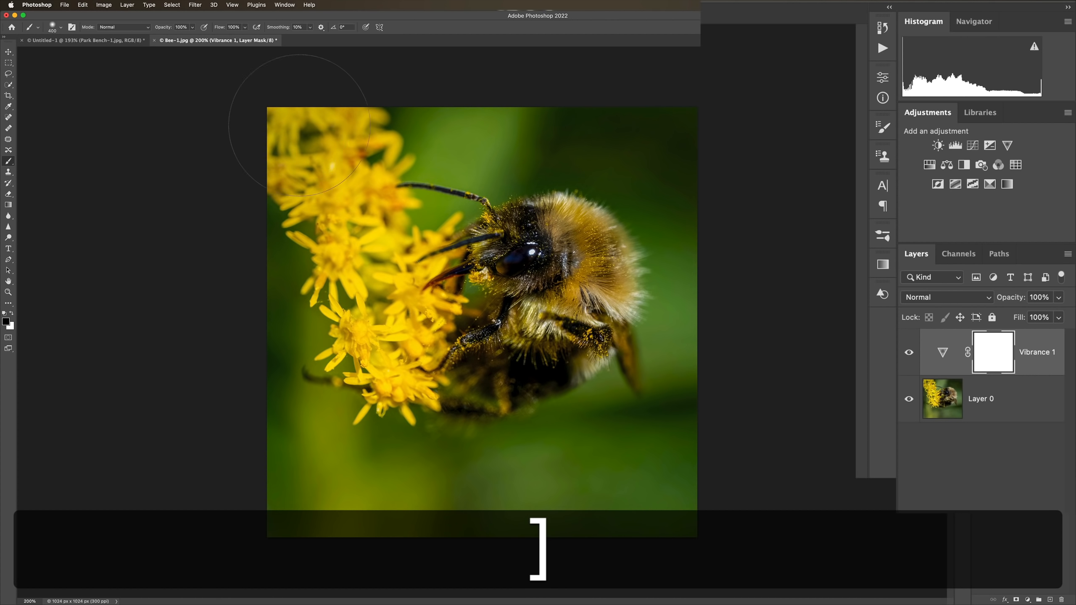
pyautogui.moveTo(644, 129)
pyautogui.mouseDown()
pyautogui.moveTo(664, 195)
pyautogui.moveTo(660, 524)
pyautogui.moveTo(639, 450)
pyautogui.mouseUp()
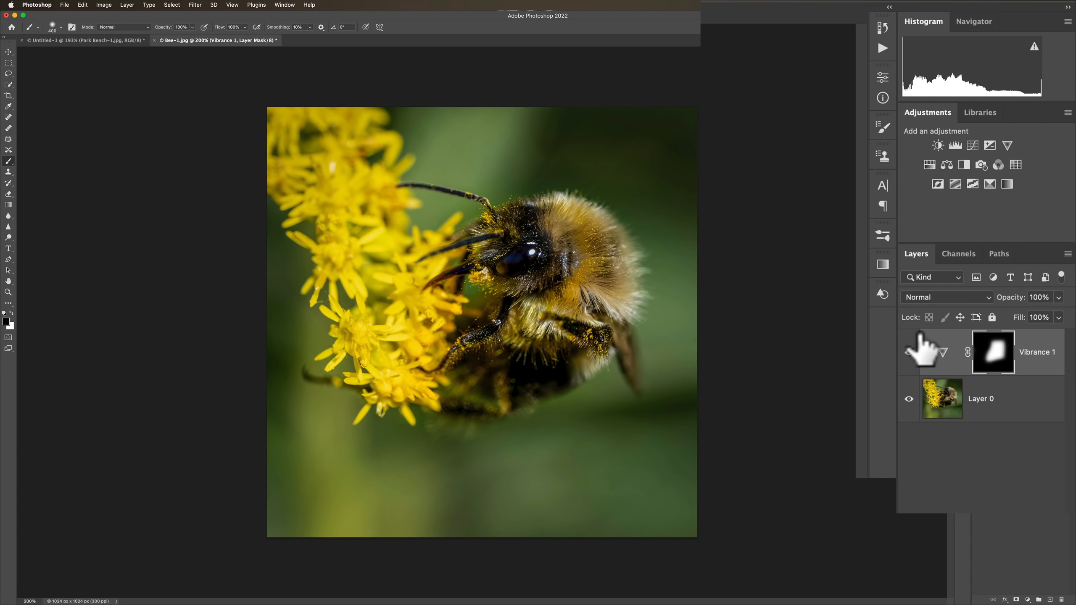
# Toggle the Vibrance adjustment layer's visibility to compare the bee with and without the masked saturation boost
pyautogui.click(909, 353)
pyautogui.click(908, 352)
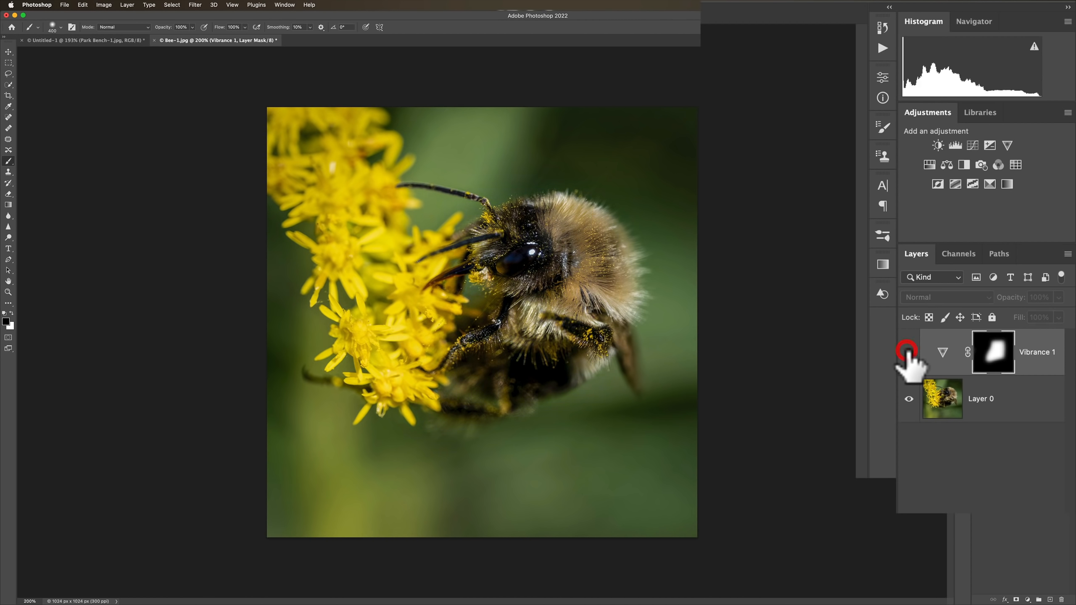
pyautogui.click(908, 352)
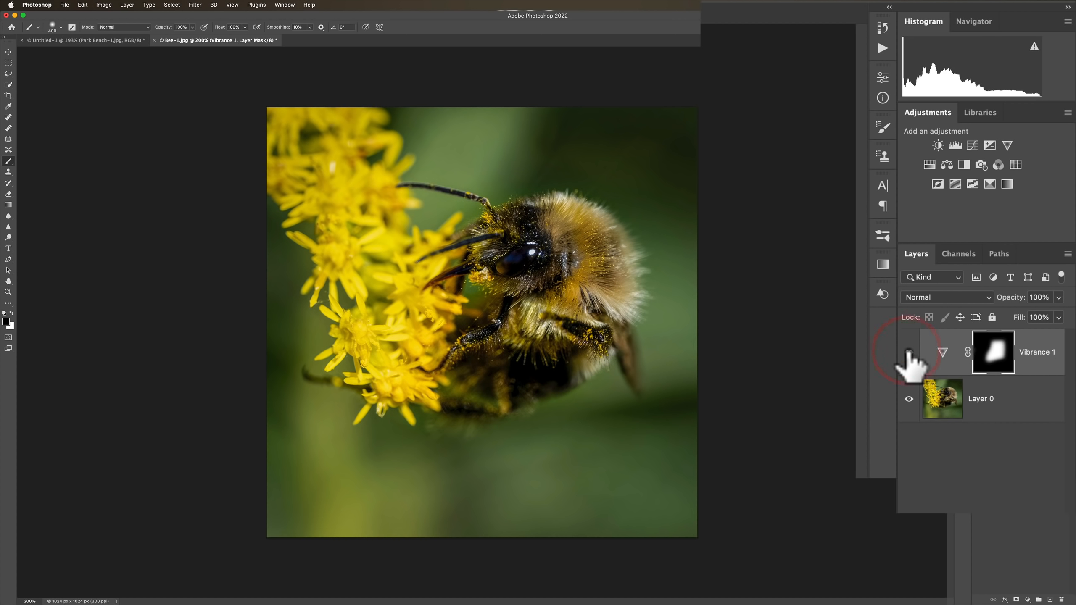
pyautogui.click(908, 352)
pyautogui.click(908, 352)
pyautogui.click(908, 352)
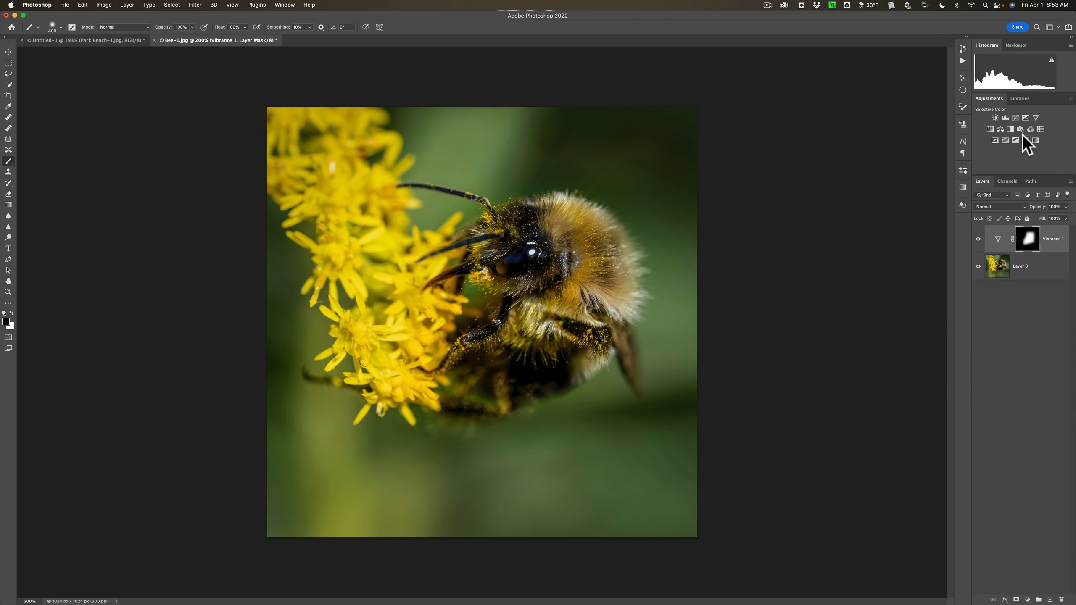
# Switch to the Untitled-1 park bench document and hide and reshow its upper layers to examine the three poses
pyautogui.click(122, 39)
pyautogui.click(8, 51)
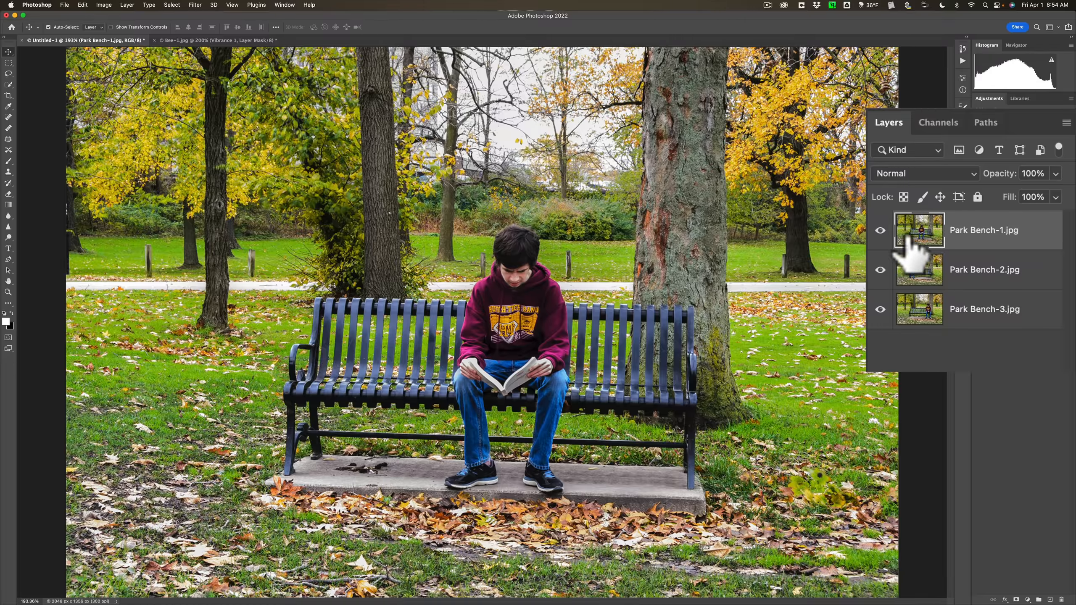
pyautogui.click(880, 232)
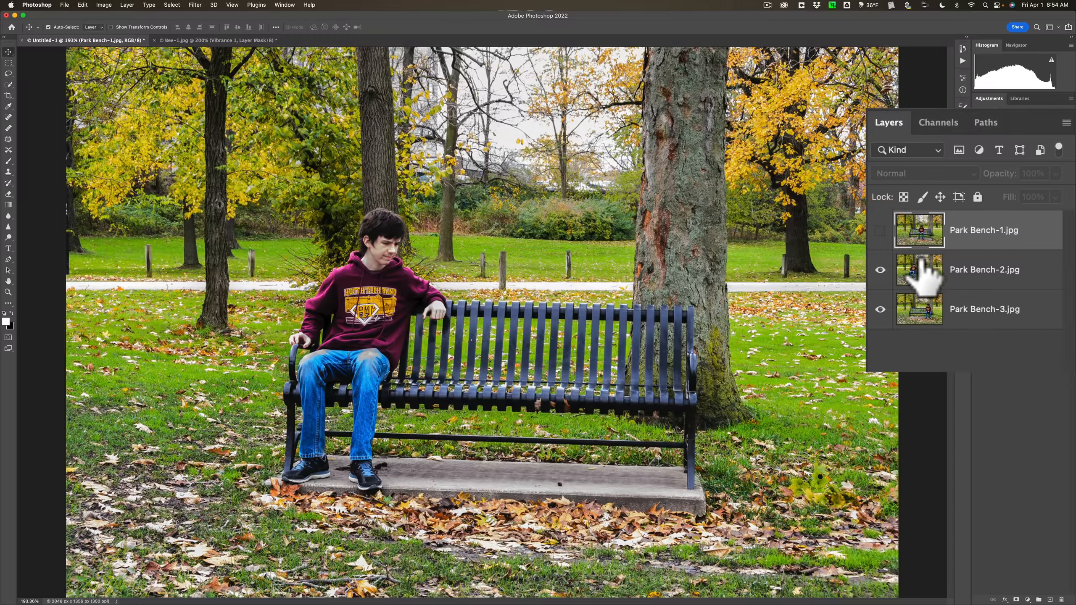
pyautogui.click(880, 270)
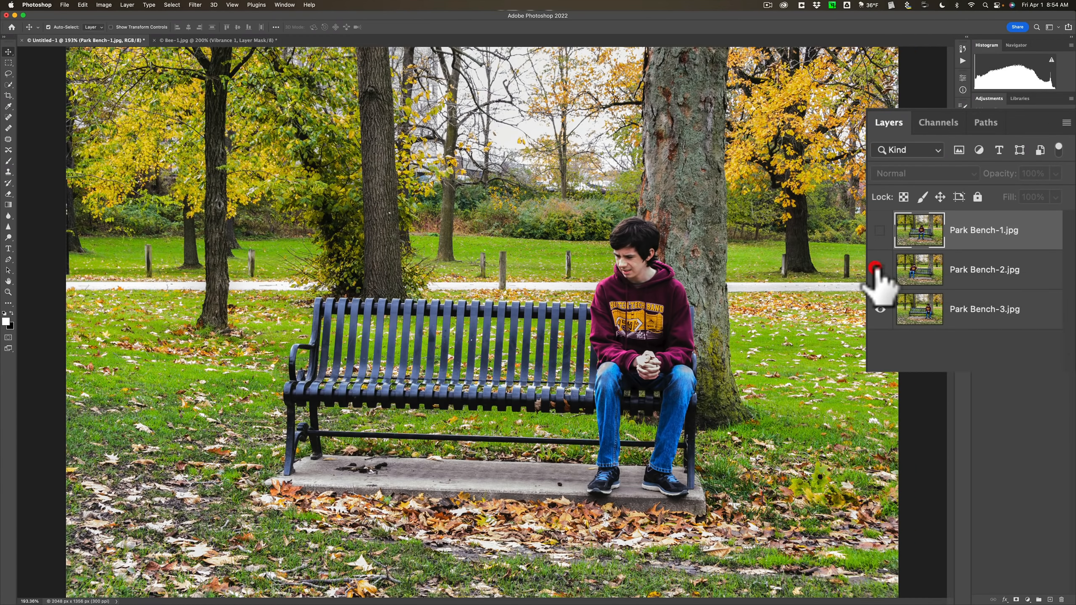
pyautogui.click(919, 314)
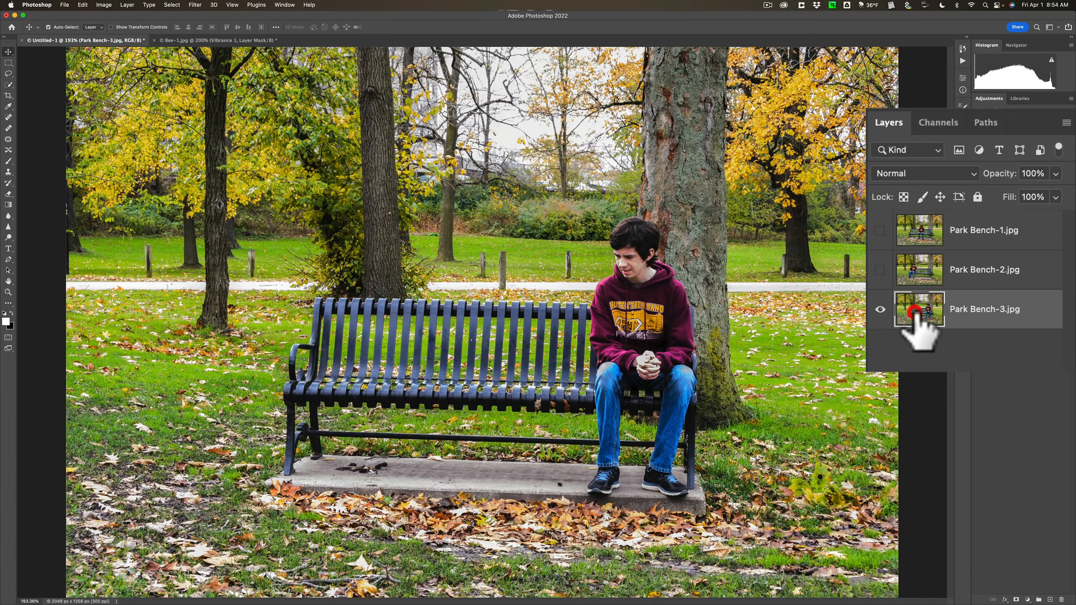
pyautogui.click(880, 270)
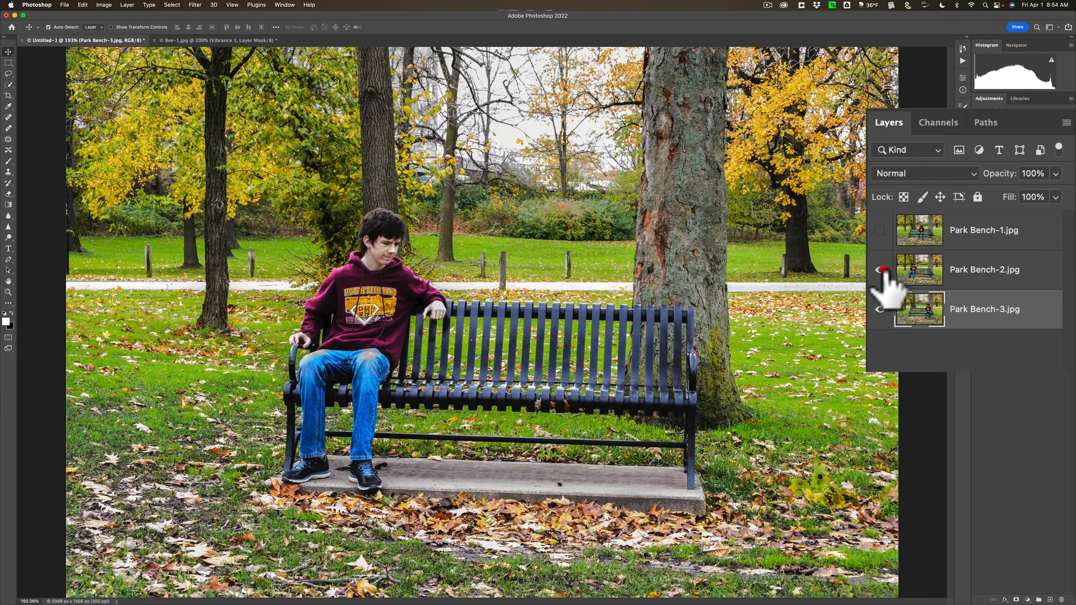
pyautogui.click(880, 231)
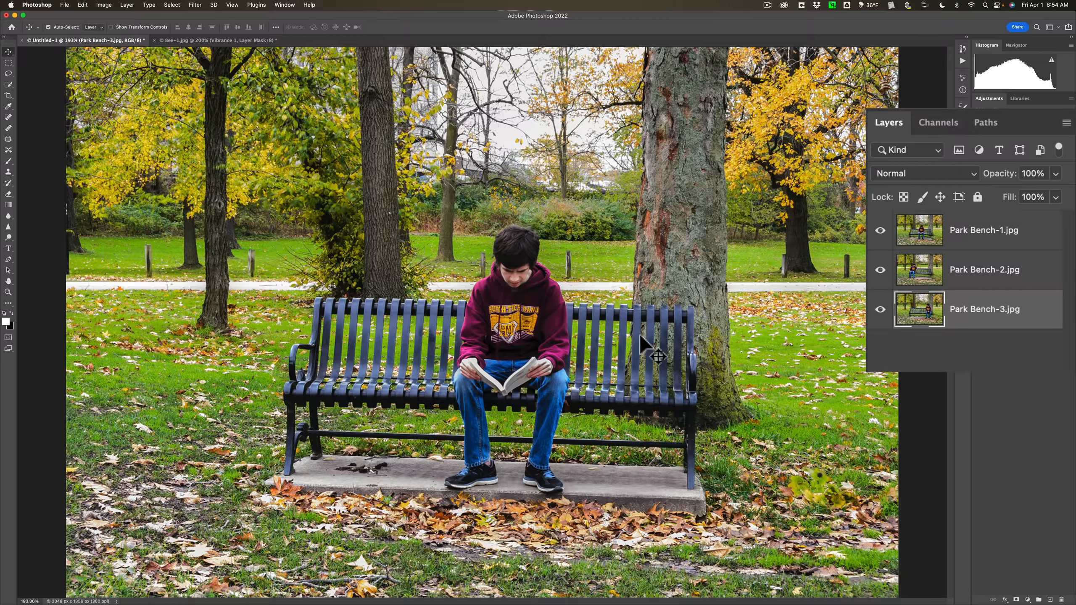
# Hide the Park Bench-1 layer and add a white layer mask to the Park Bench-2 layer
pyautogui.click(881, 231)
pyautogui.click(975, 271)
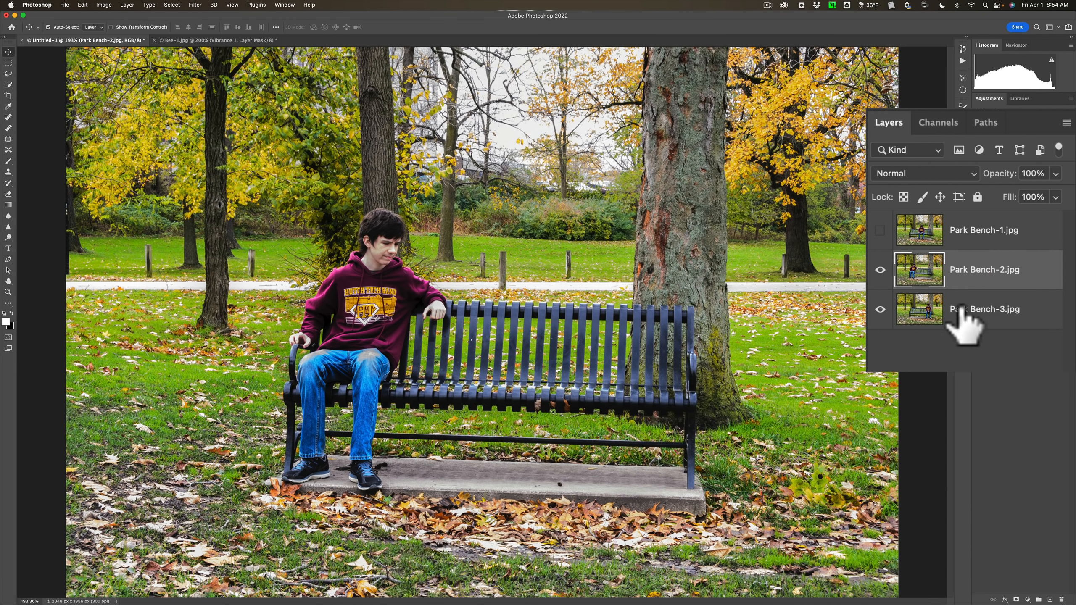
pyautogui.click(880, 270)
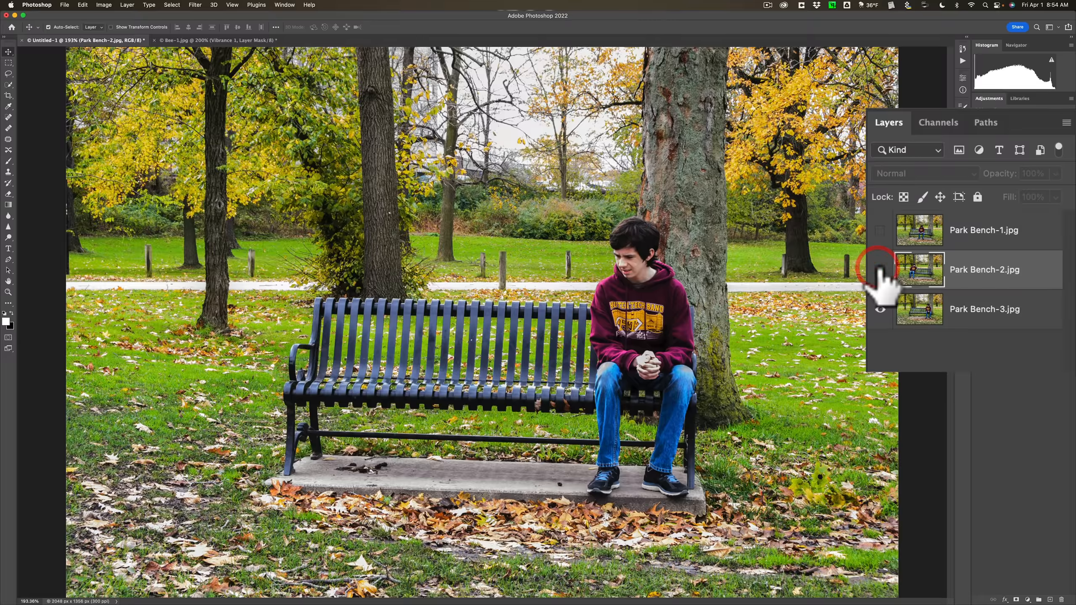
pyautogui.click(880, 271)
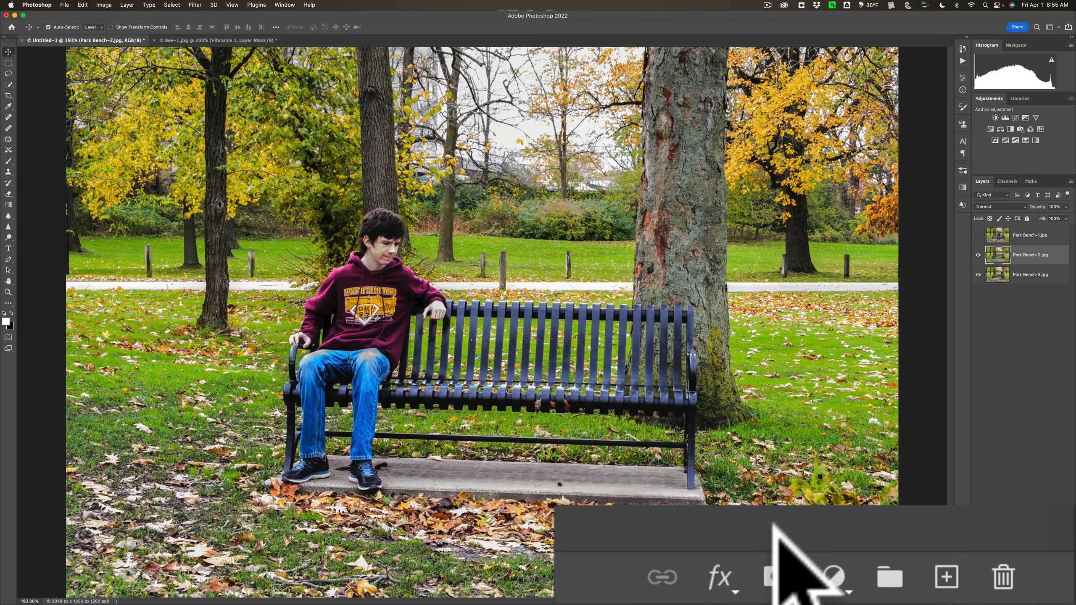
pyautogui.click(924, 592)
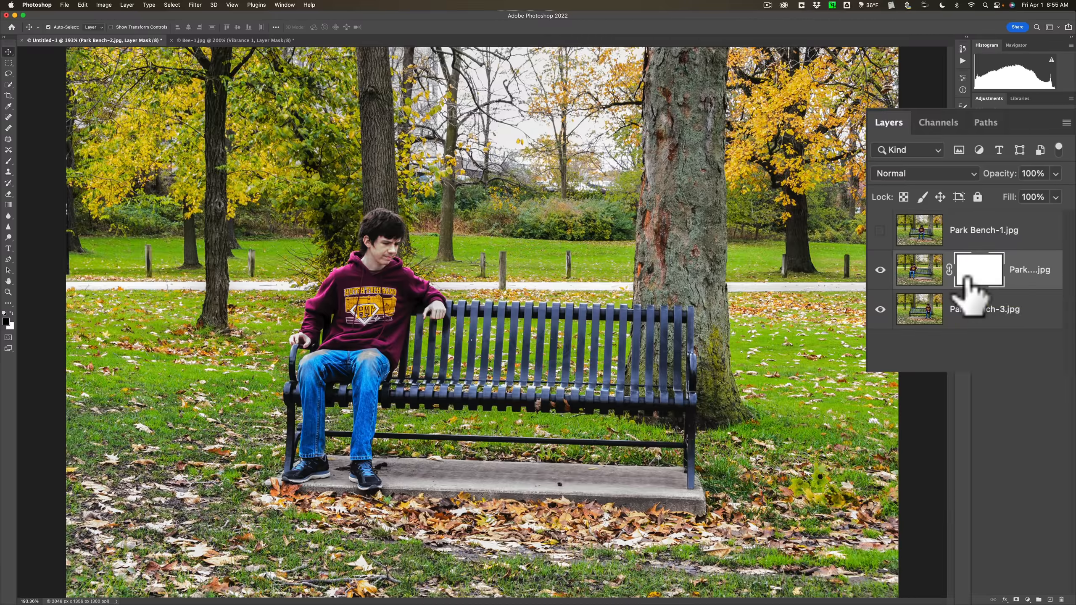
# Switch to the Brush tool and set the 400 px brush's hardness to 100%
pyautogui.press('b')
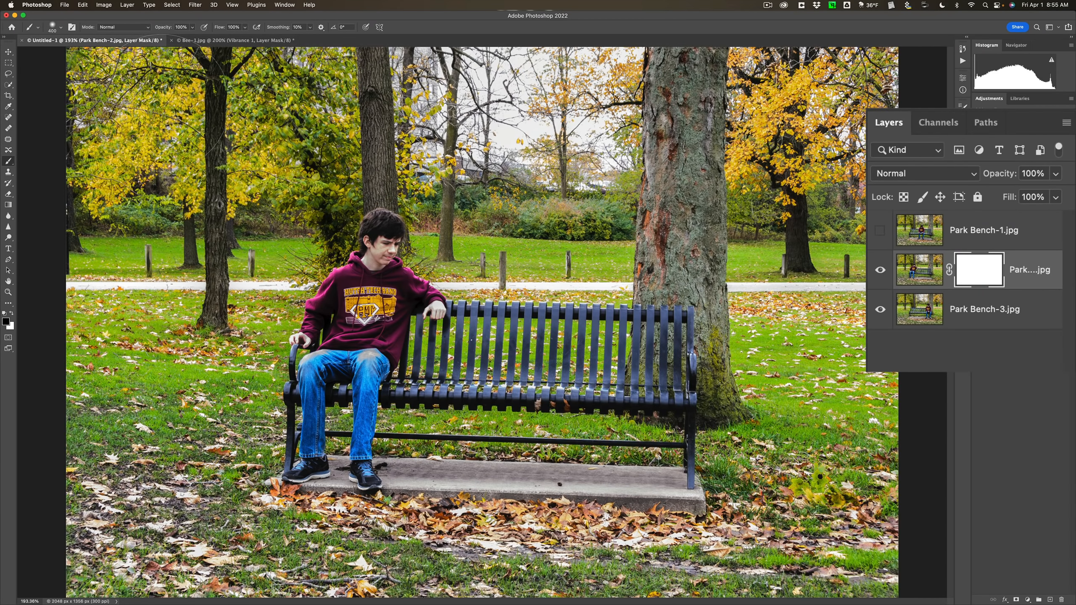
pyautogui.click(62, 28)
pyautogui.moveTo(55, 68); pyautogui.dragTo(98, 70)
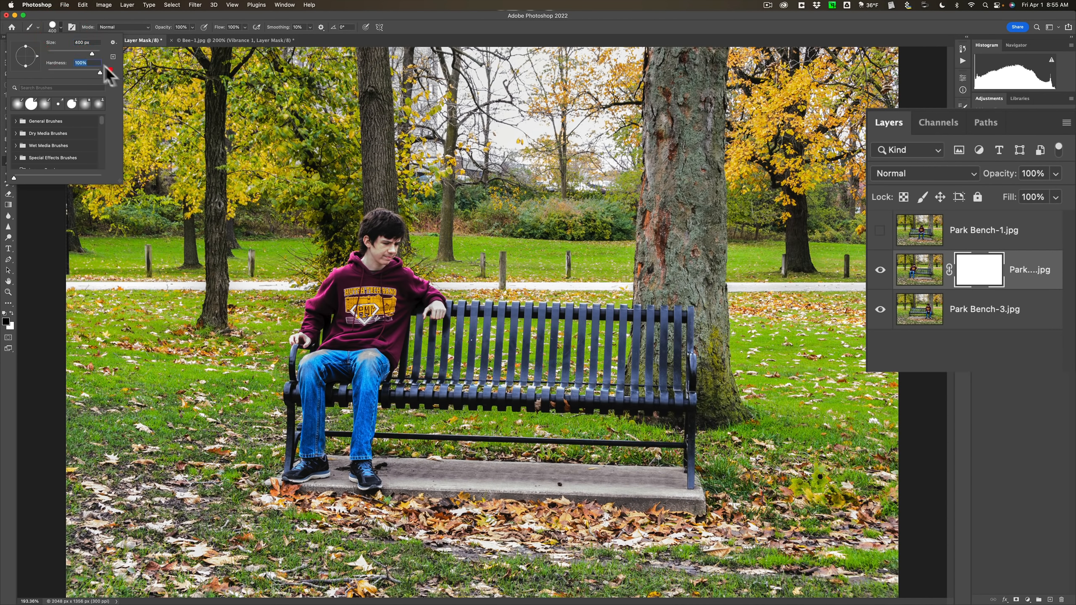
pyautogui.click(62, 28)
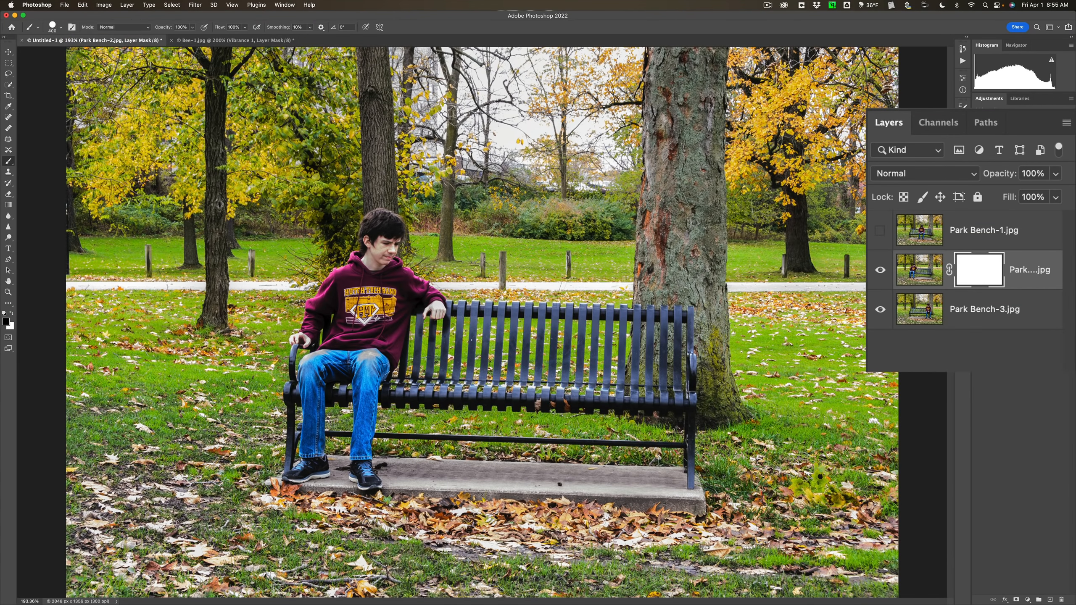
# Paint black on the Park Bench-2 mask over the bench's right end to reveal the seated figure from Park Bench-3
pyautogui.click(880, 270)
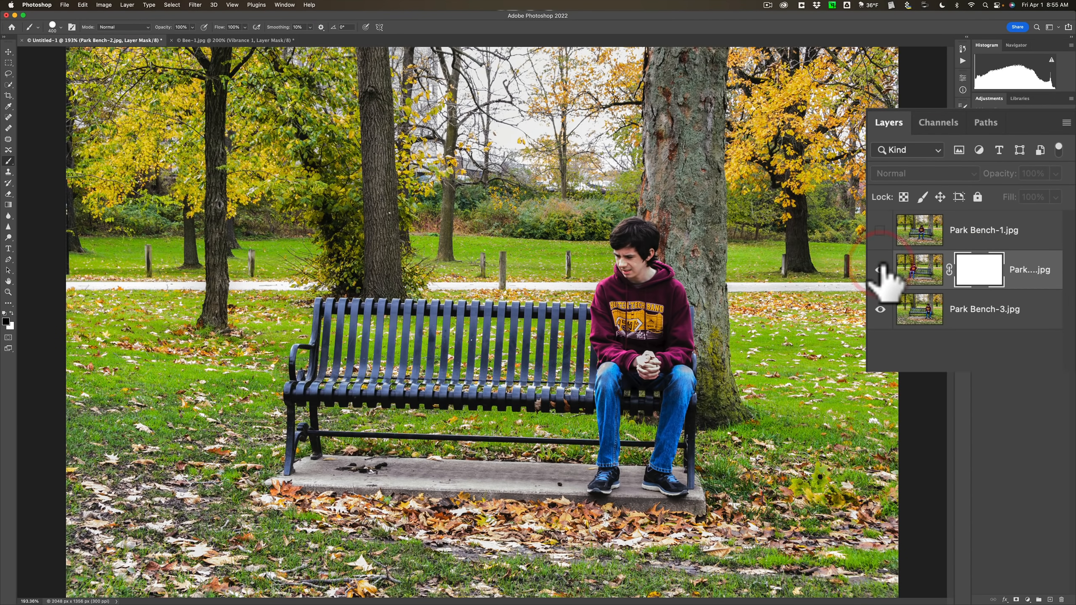
pyautogui.click(880, 270)
pyautogui.moveTo(661, 276); pyautogui.dragTo(653, 483)
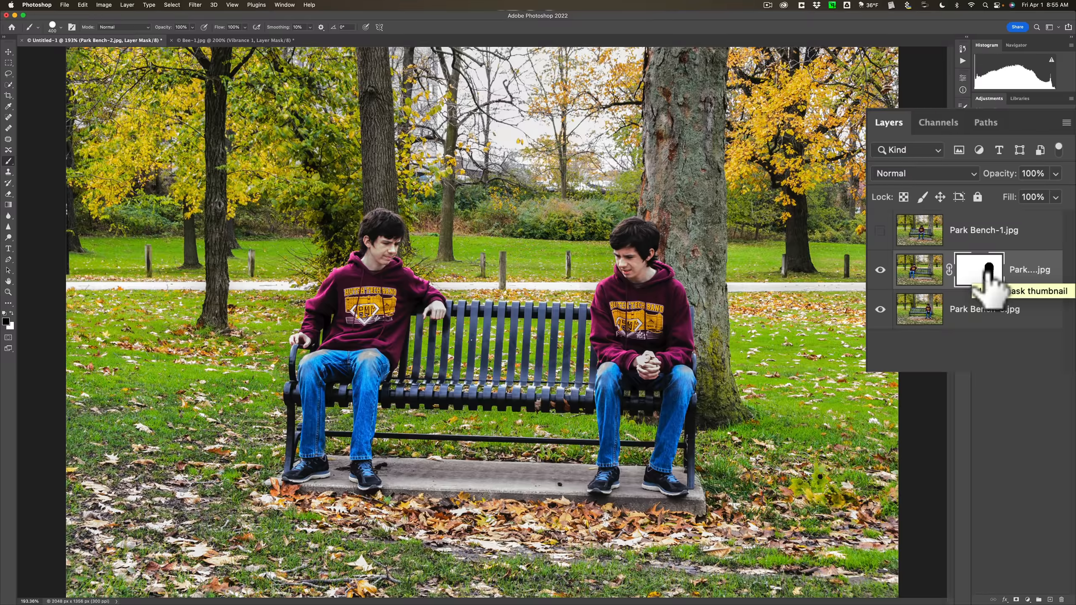
pyautogui.click(879, 270)
pyautogui.click(880, 270)
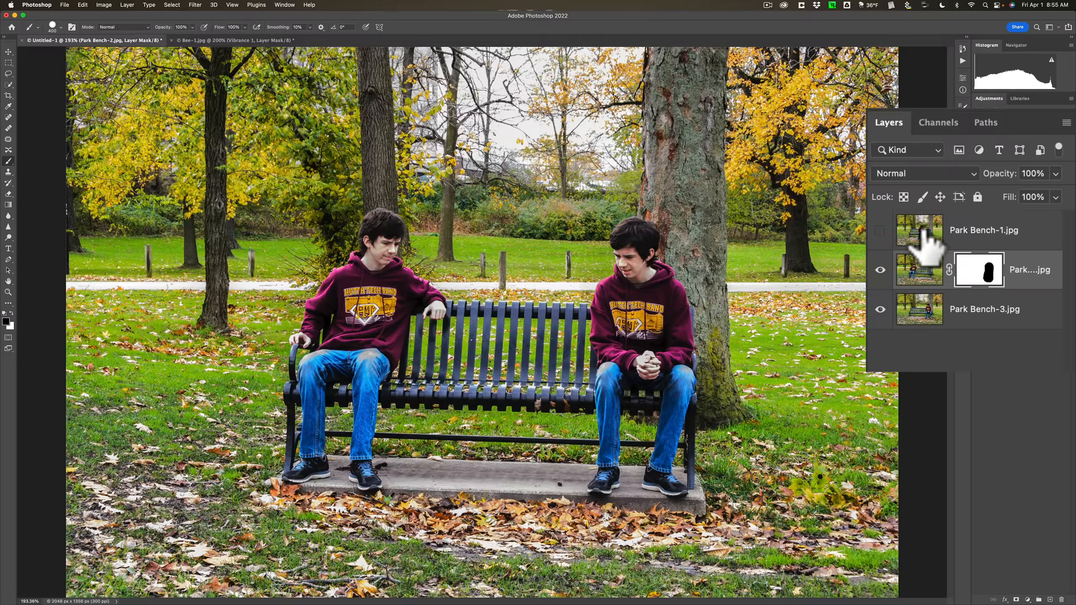
# Show the Park Bench-1 layer, add a white layer mask to it and make black the foreground color
pyautogui.click(900, 230)
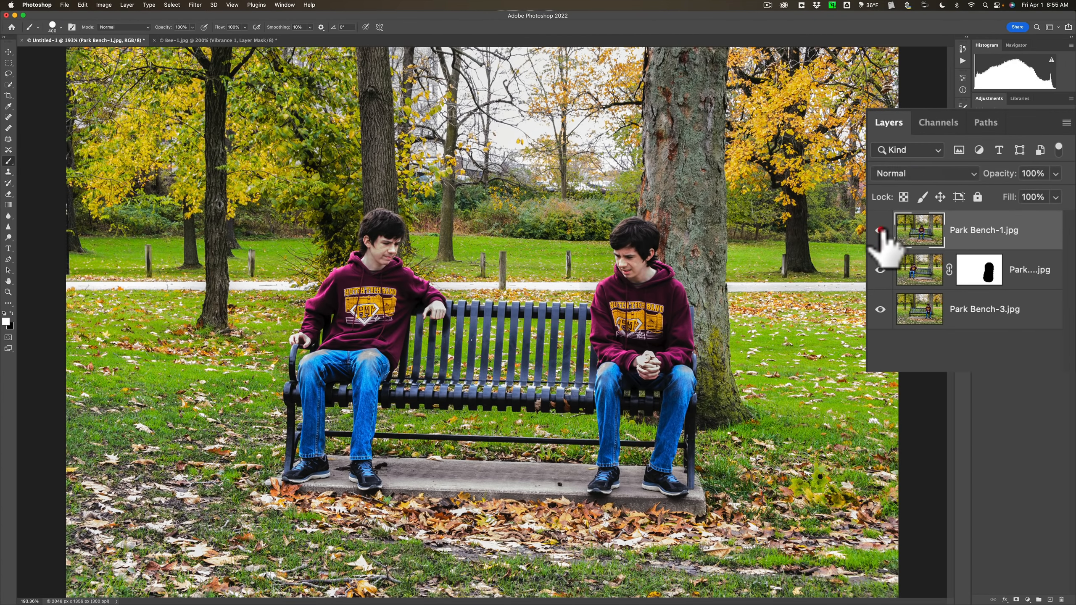
pyautogui.click(880, 230)
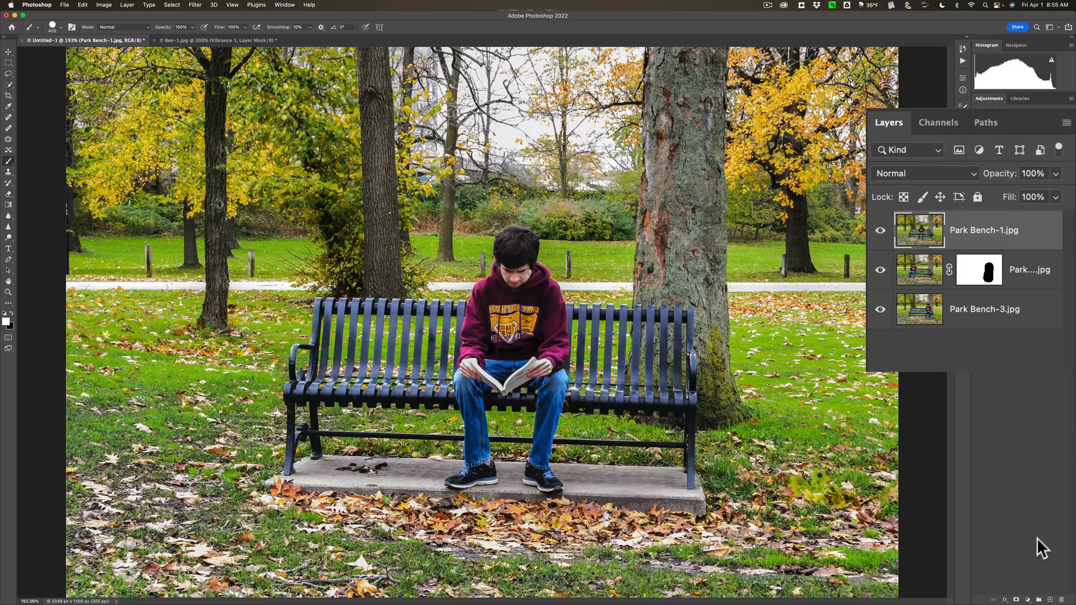
pyautogui.click(1017, 600)
pyautogui.press('x')
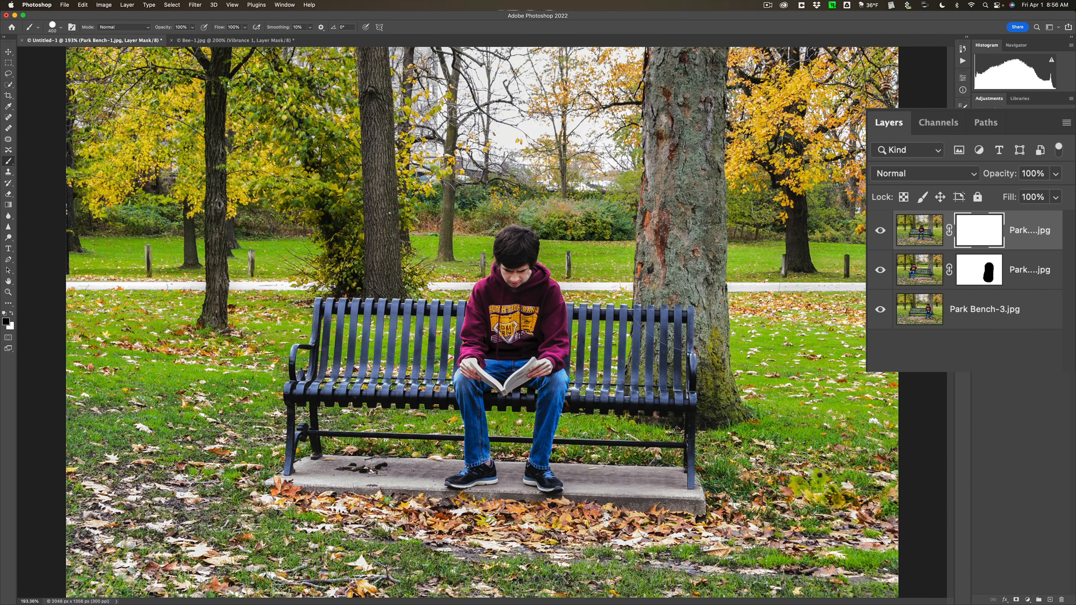
# Paint black on the Park Bench-1 mask with a 250 px brush over both bench ends to reveal the two outer figures
pyautogui.press('[')
pyautogui.moveTo(673, 266)
pyautogui.mouseDown()
pyautogui.moveTo(651, 278)
pyautogui.moveTo(642, 271)
pyautogui.moveTo(642, 291)
pyautogui.moveTo(664, 359)
pyautogui.moveTo(668, 449)
pyautogui.moveTo(625, 463)
pyautogui.moveTo(642, 445)
pyautogui.moveTo(602, 476)
pyautogui.moveTo(642, 449)
pyautogui.moveTo(655, 419)
pyautogui.moveTo(647, 427)
pyautogui.moveTo(641, 246)
pyautogui.mouseUp()
pyautogui.moveTo(332, 229)
pyautogui.mouseDown()
pyautogui.moveTo(339, 293)
pyautogui.moveTo(297, 484)
pyautogui.moveTo(378, 479)
pyautogui.moveTo(365, 414)
pyautogui.moveTo(402, 280)
pyautogui.moveTo(373, 239)
pyautogui.moveTo(407, 259)
pyautogui.moveTo(428, 292)
pyautogui.moveTo(407, 335)
pyautogui.moveTo(396, 310)
pyautogui.mouseUp()
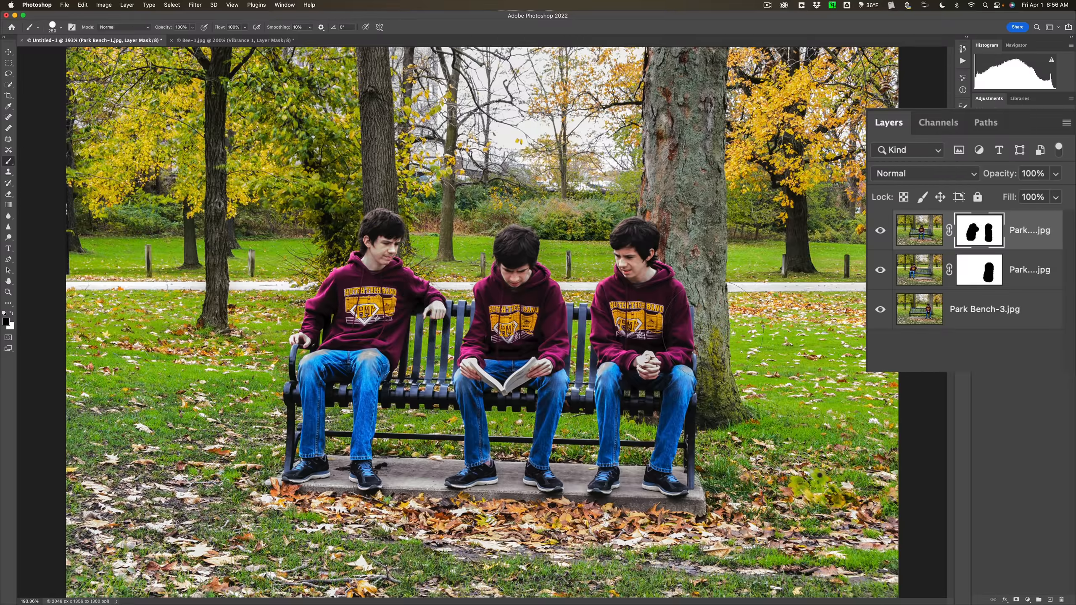
# Make white the foreground color and toggle the Park Bench-1 and Park Bench-2 layers' visibility to review each mask's contribution
pyautogui.moveTo(982, 252)
pyautogui.mouseDown()
pyautogui.moveTo(993, 251)
pyautogui.moveTo(987, 266)
pyautogui.mouseUp()
pyautogui.press('x')
pyautogui.click(1009, 240)
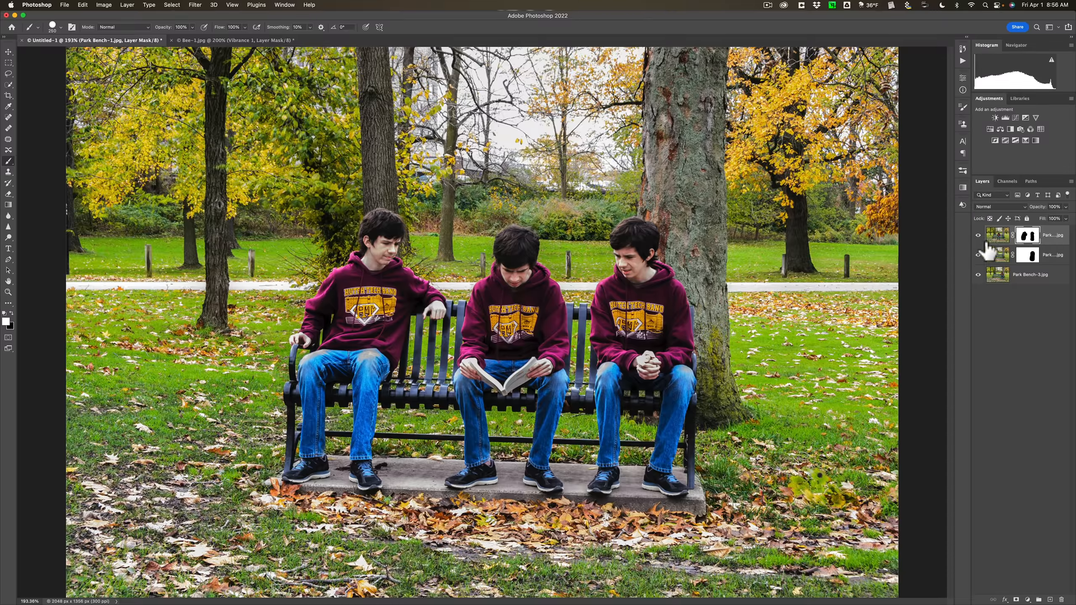
pyautogui.click(978, 235)
pyautogui.click(1026, 256)
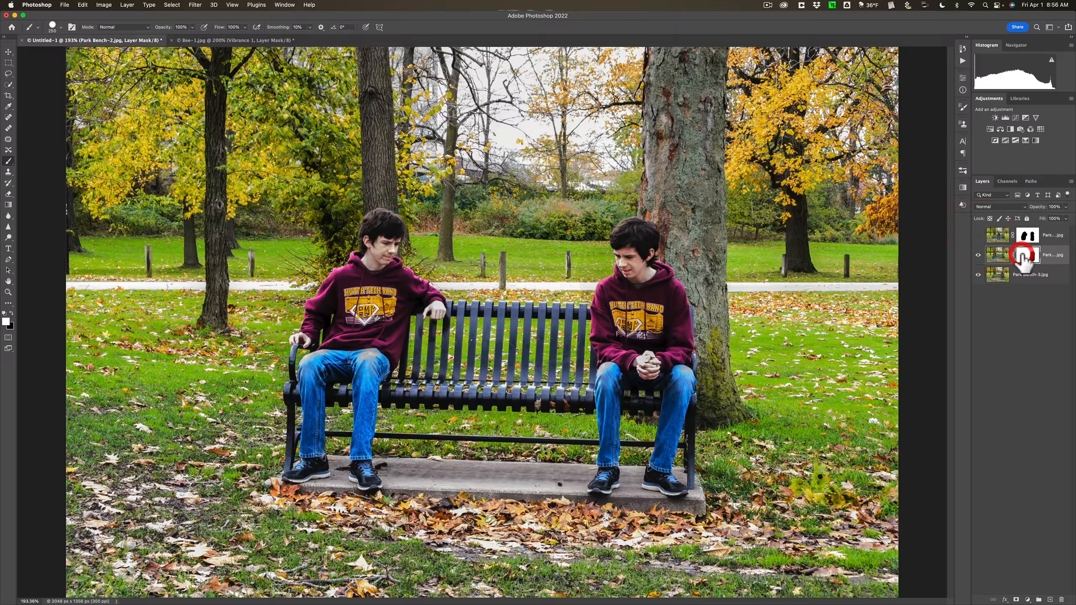
pyautogui.click(978, 254)
pyautogui.click(978, 255)
pyautogui.click(996, 237)
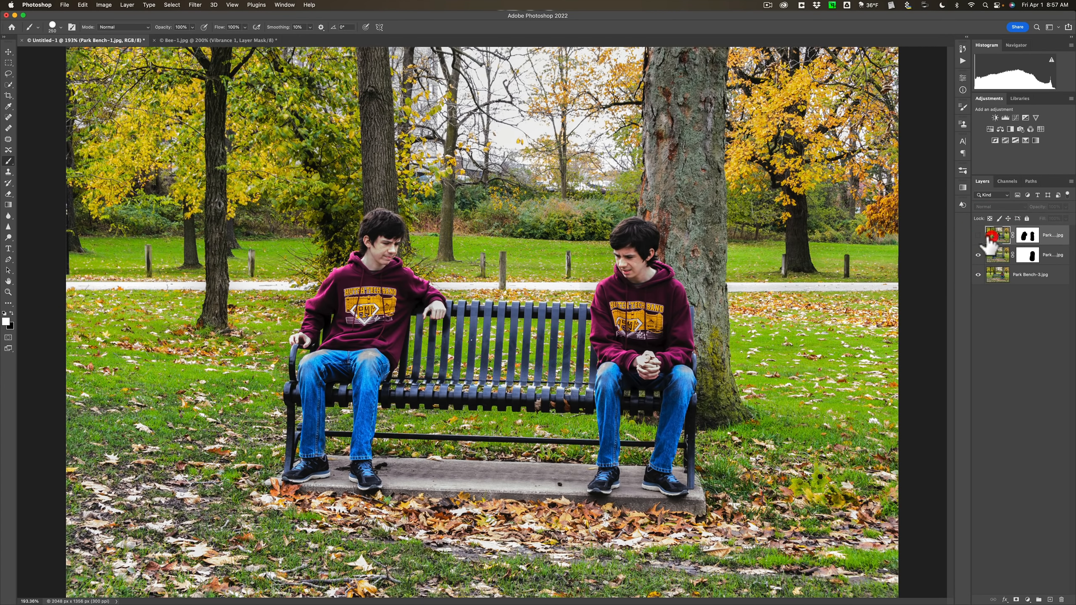
pyautogui.click(979, 236)
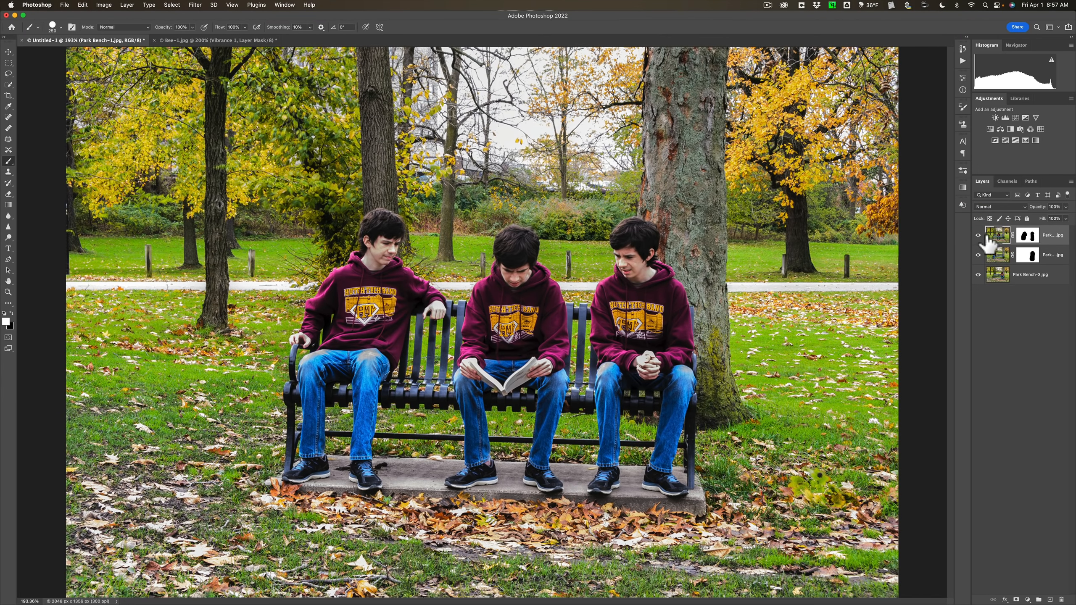